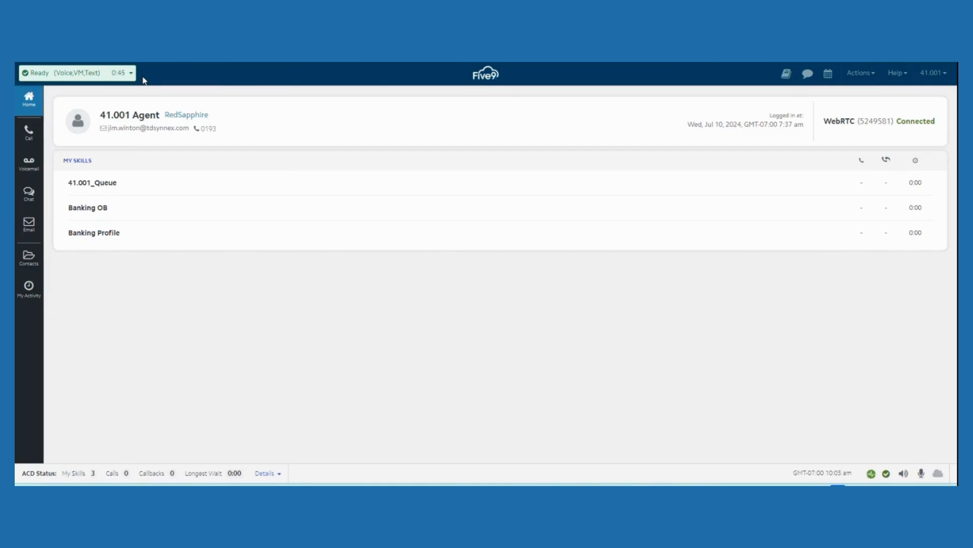
Review the available agent states and the Ready For channel options, leaving the channel selection without confirming
left_click(133, 74)
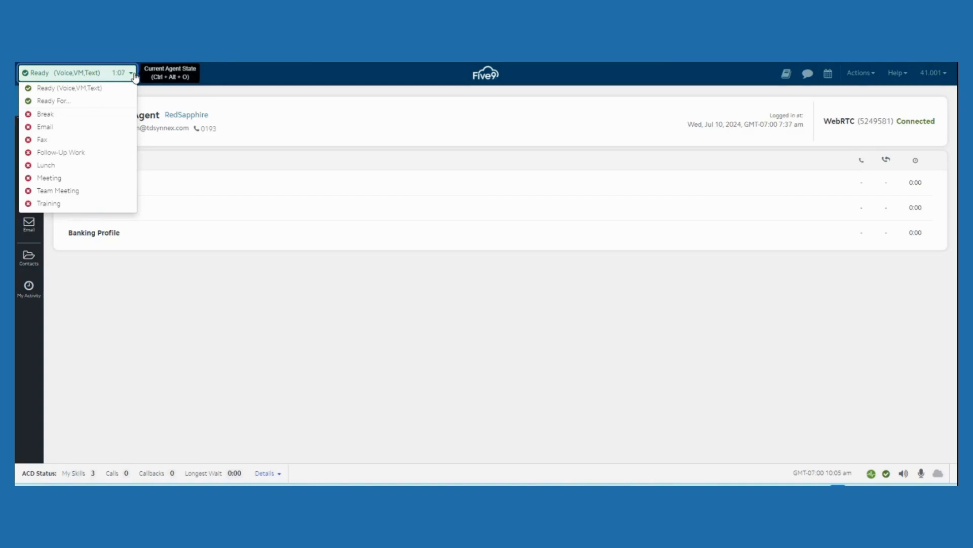
left_click(63, 101)
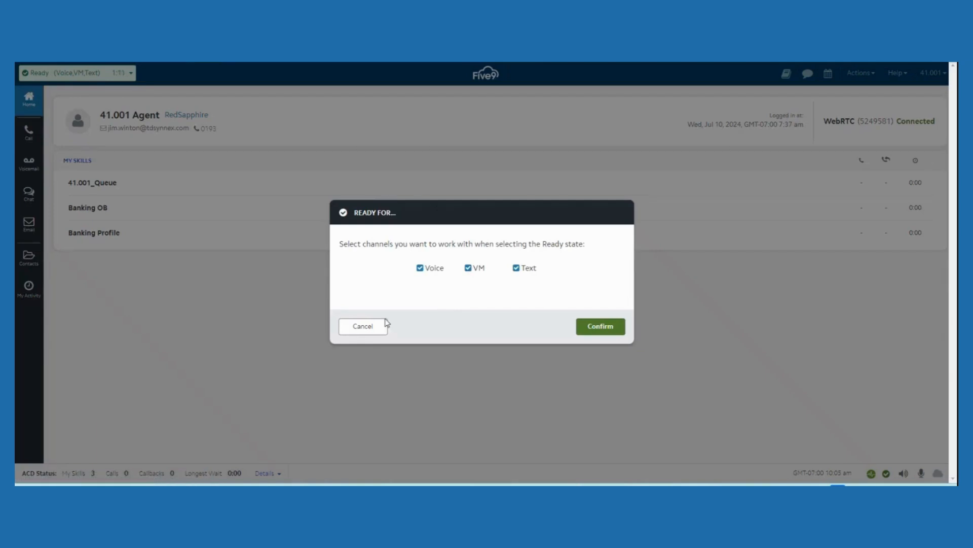
left_click(362, 328)
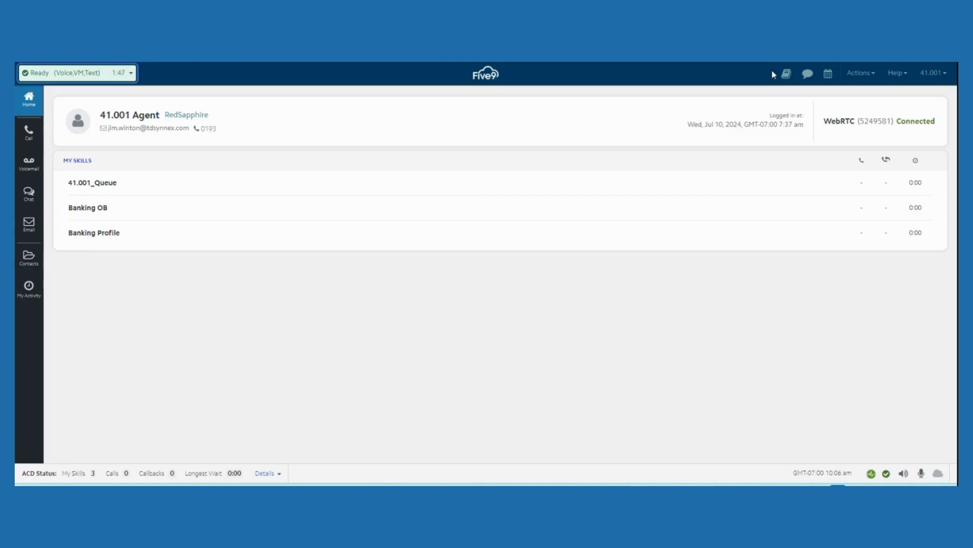
View the address book of agents and the options for starting a new message or broadcast
left_click(790, 74)
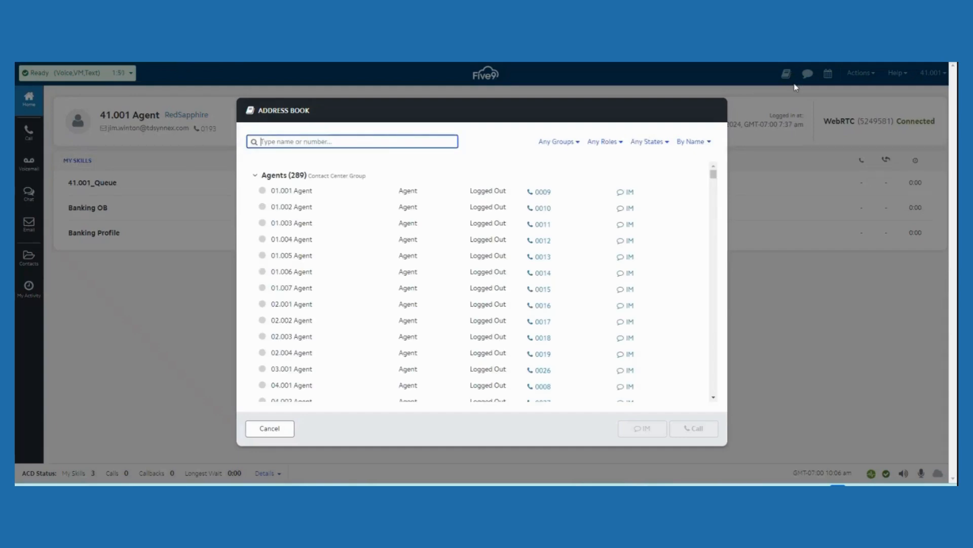
left_click(789, 74)
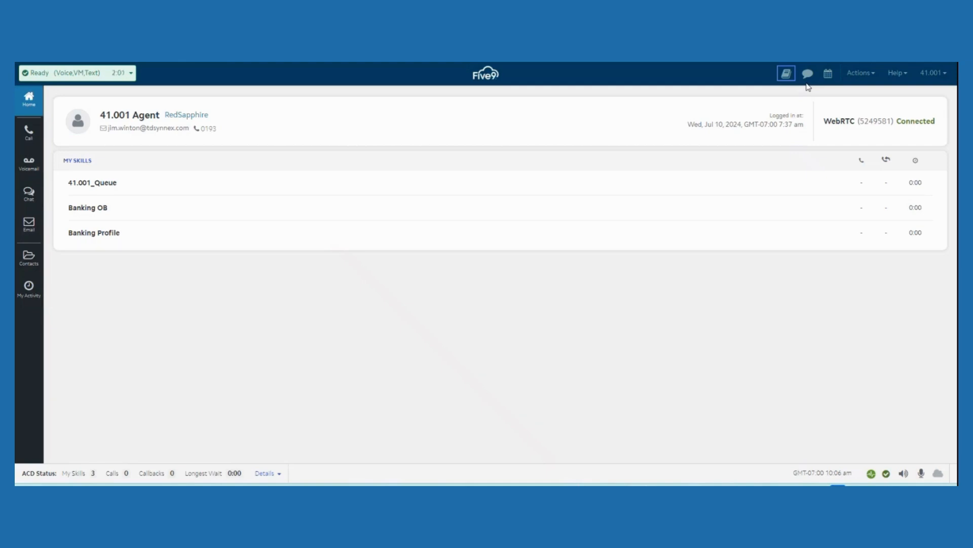
left_click(808, 74)
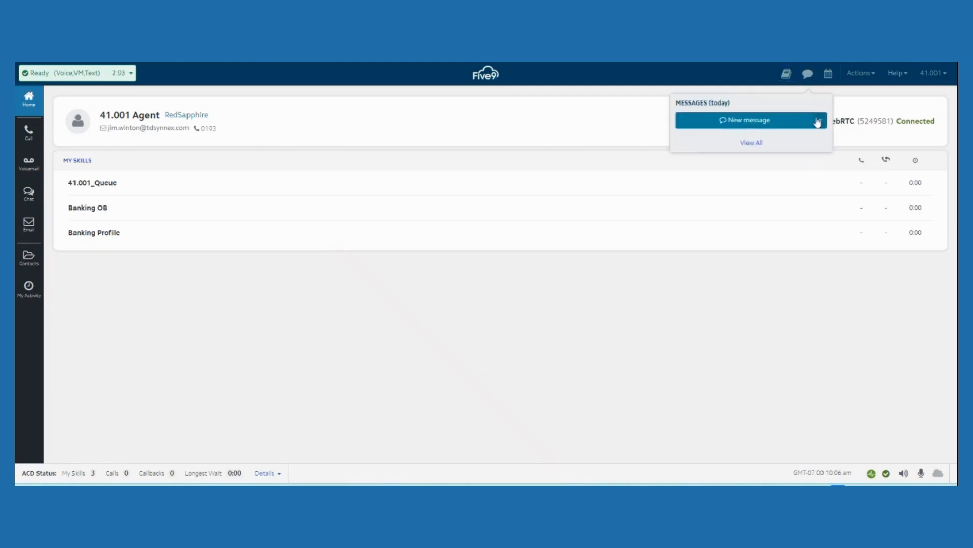
left_click(820, 122)
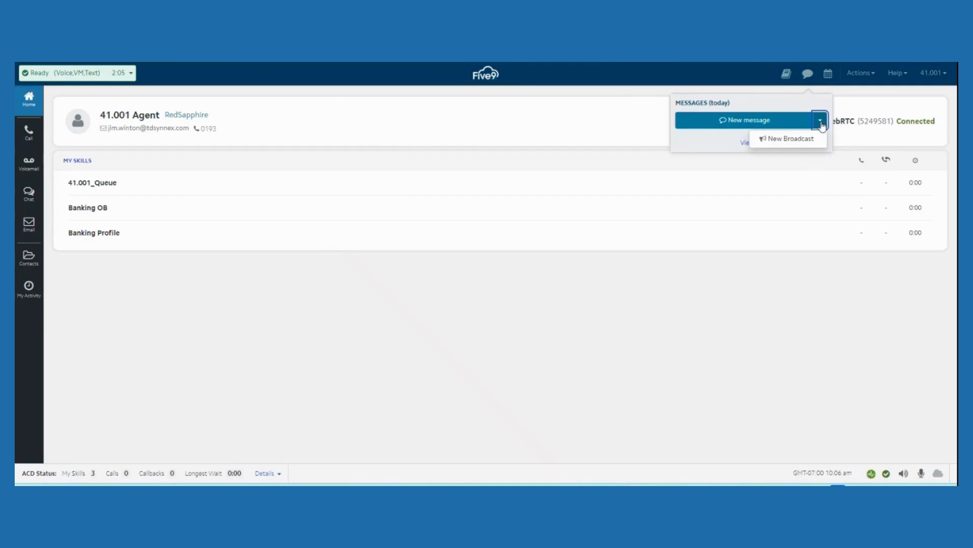
left_click(746, 81)
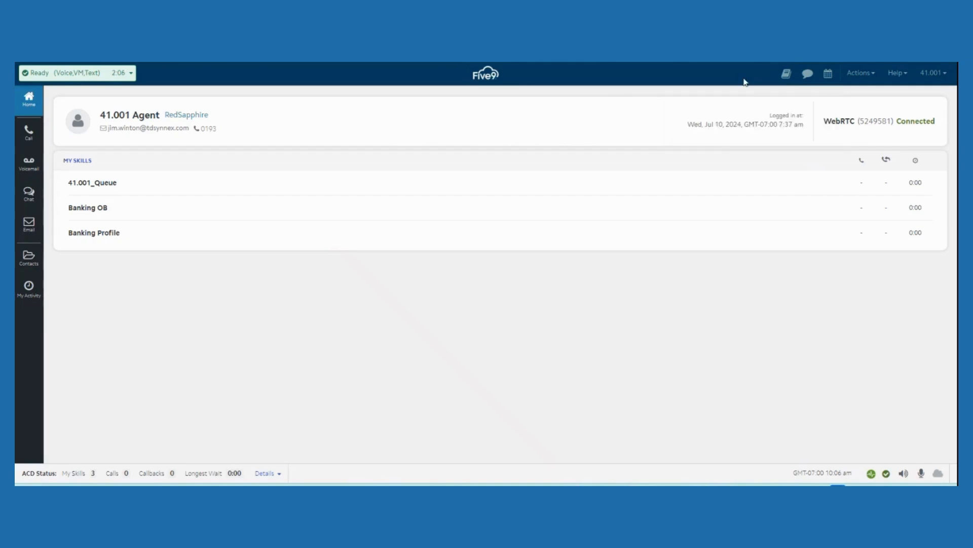
Check the calendar reminders, the compose actions for email and SMS, and the available help resources
left_click(829, 76)
left_click(873, 75)
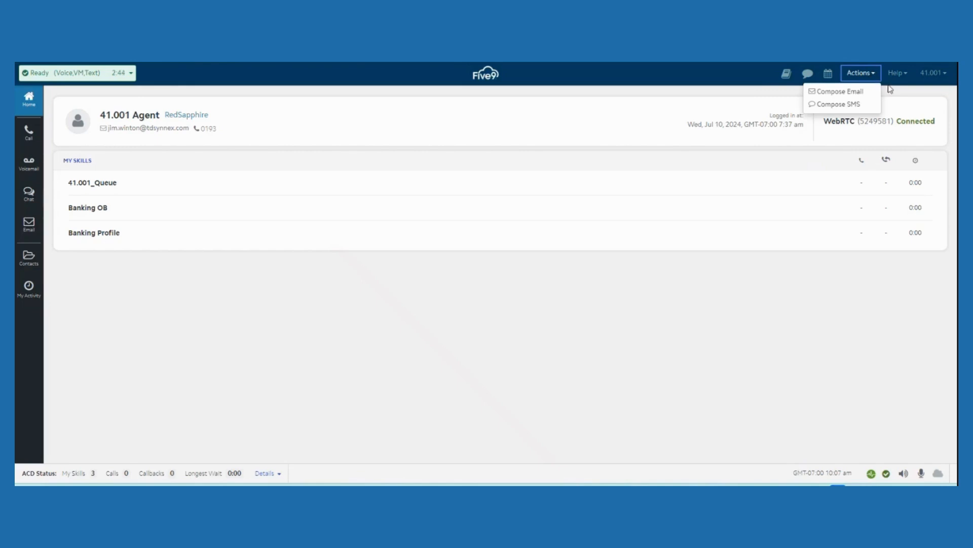
left_click(891, 90)
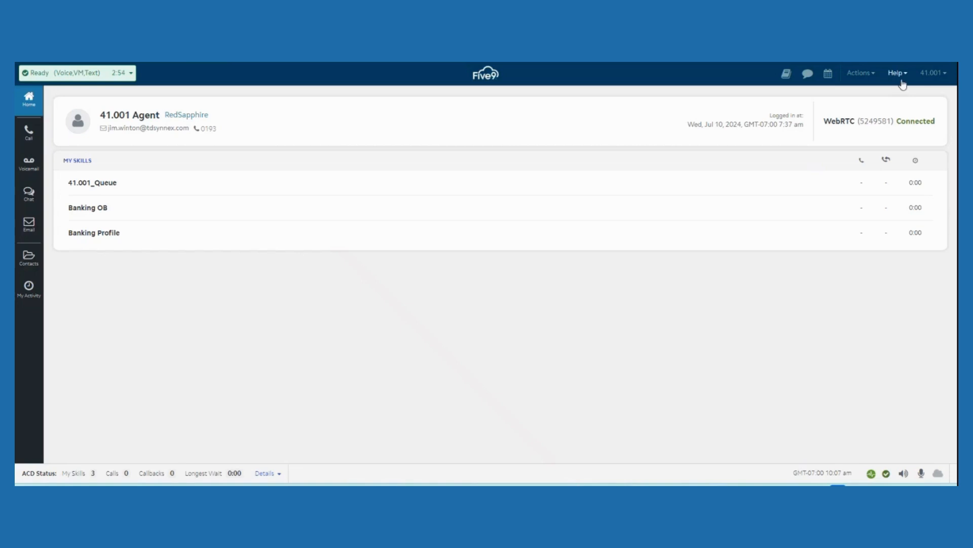
left_click(907, 76)
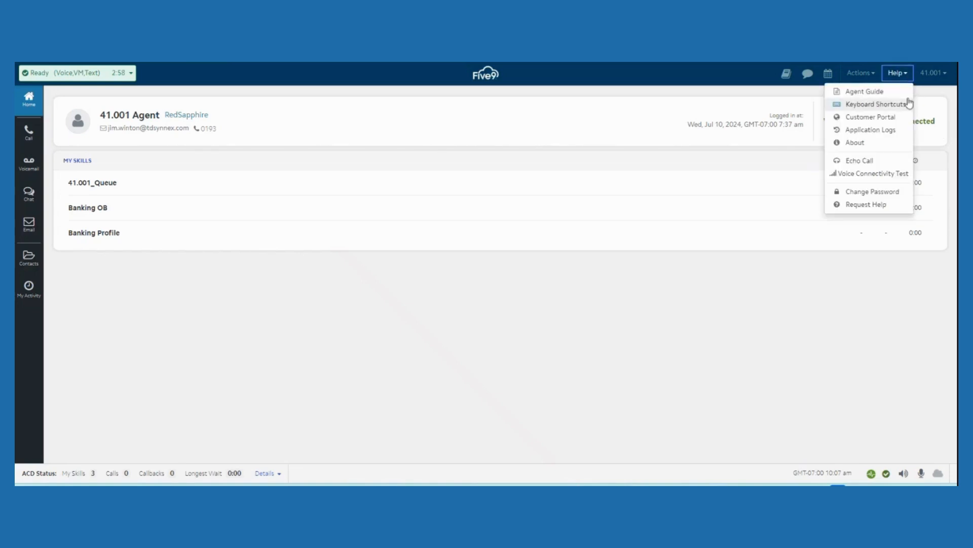
left_click(908, 76)
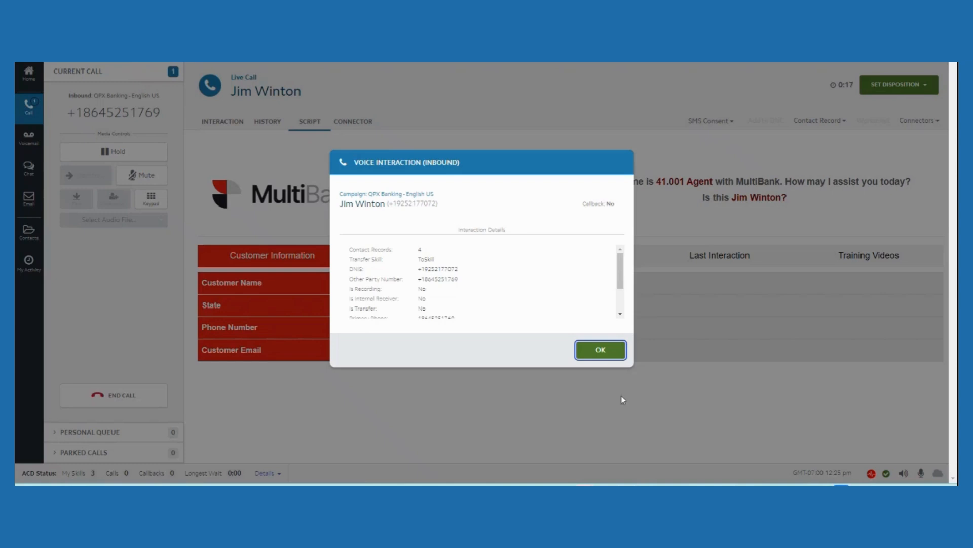
Acknowledge the inbound voice interaction and review the caller's contact details and interaction history
left_click(601, 350)
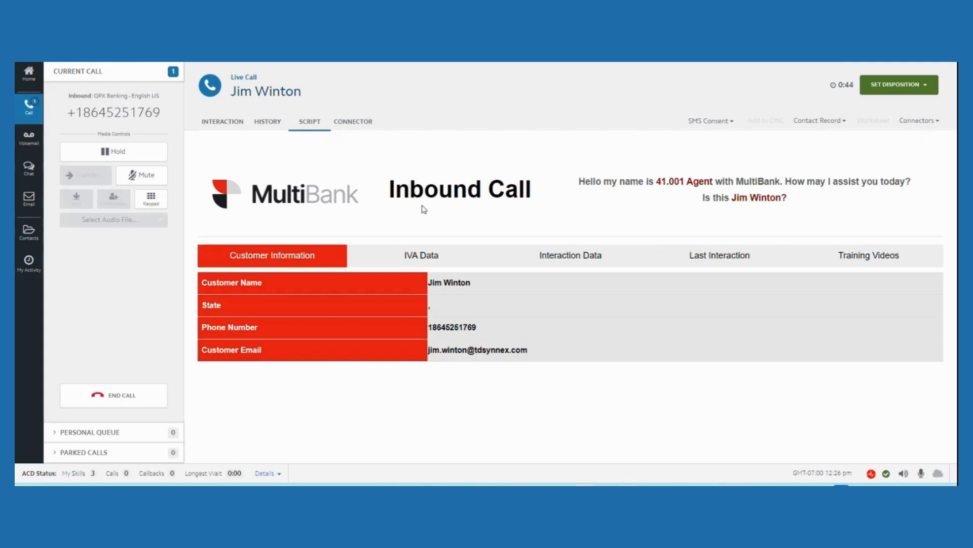
left_click(234, 127)
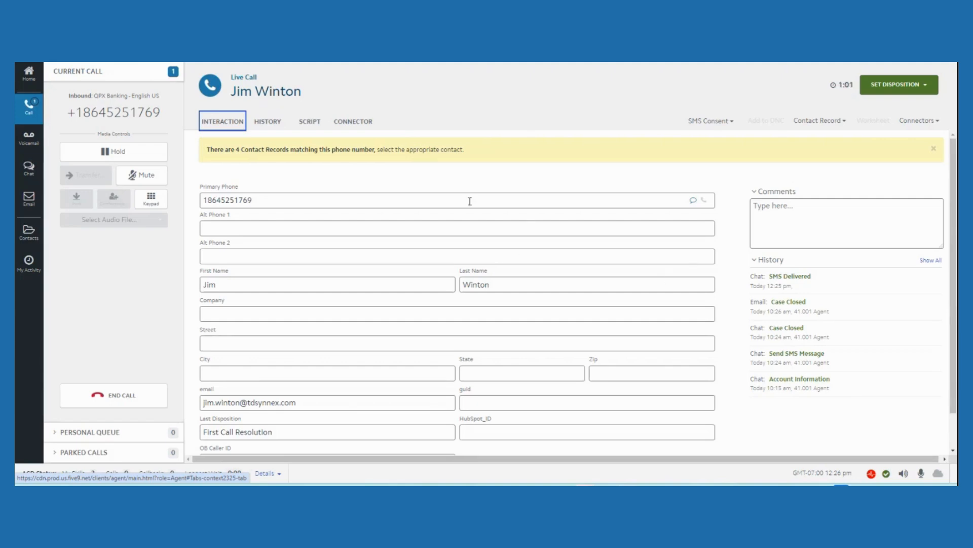
left_click(269, 121)
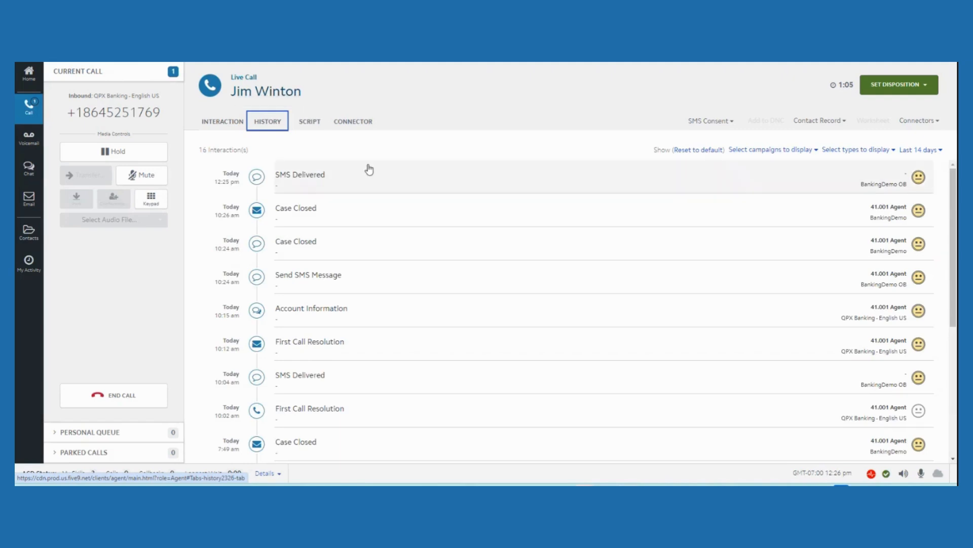
scroll(385, 222, "down", 3)
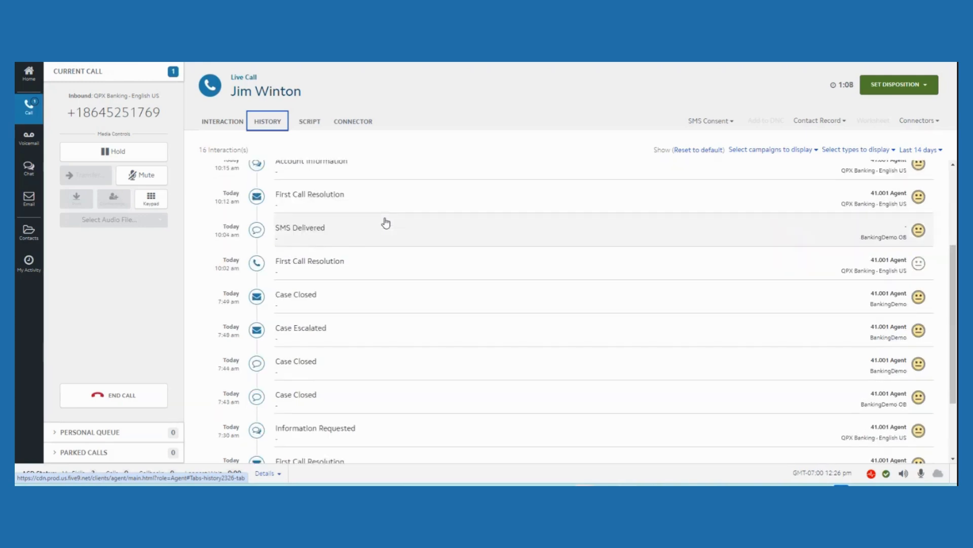
scroll(385, 223, "down", 1)
scroll(375, 213, "up", 2)
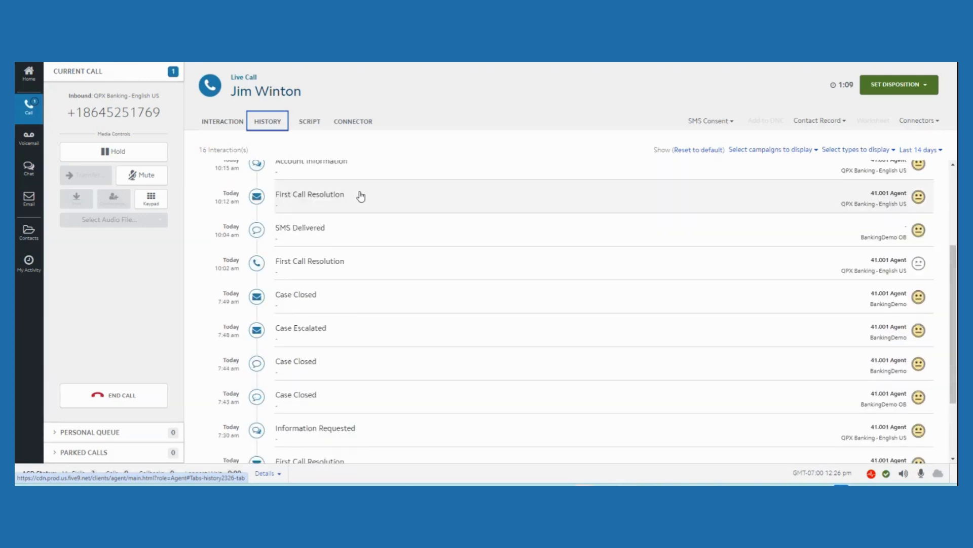
Examine the IVA Data in the inbound call script, from the caller's intent through the change of address fields
left_click(317, 124)
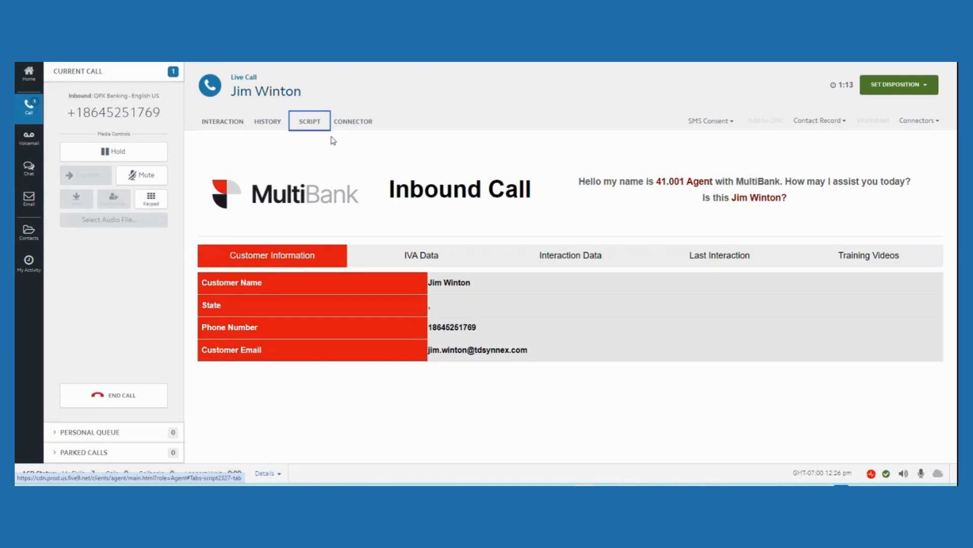
left_click(419, 255)
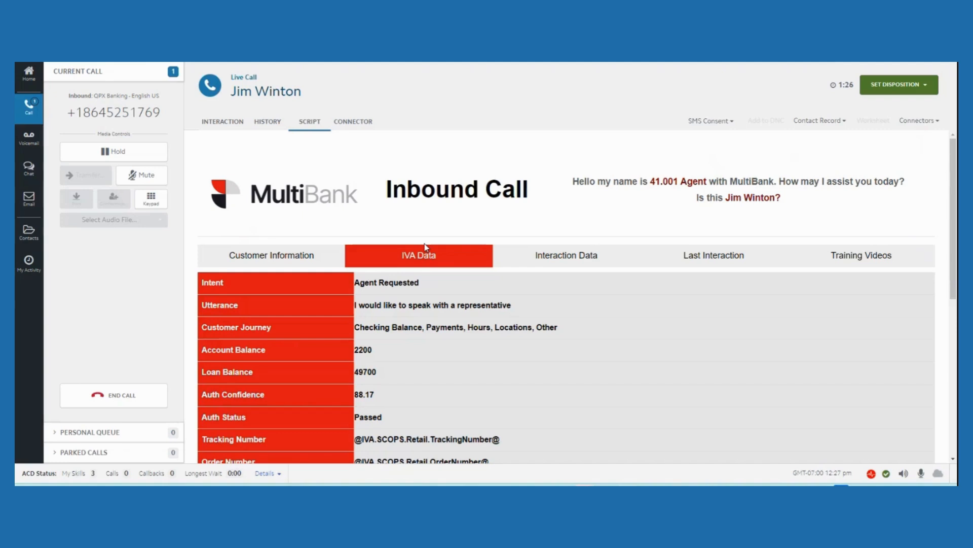
scroll(425, 243, "down", 2)
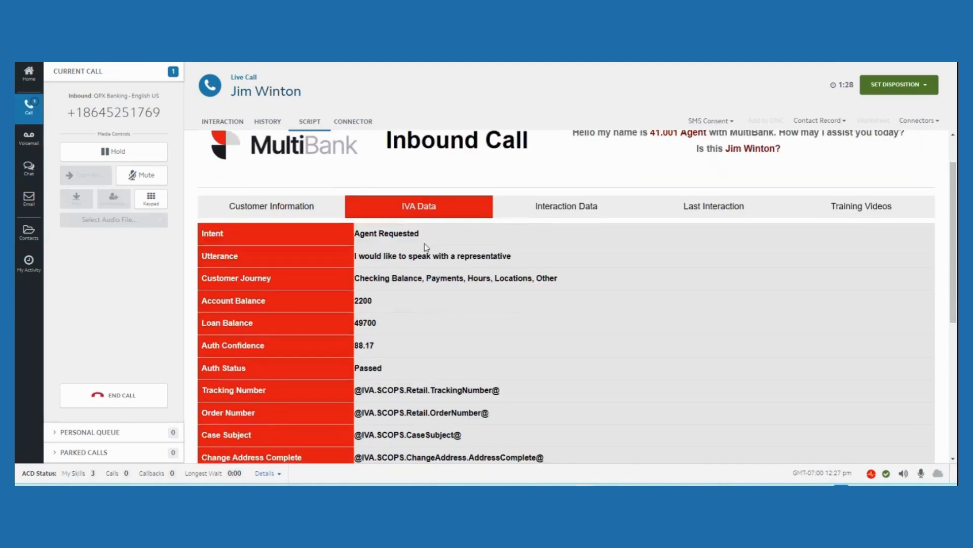
scroll(425, 243, "down", 1)
scroll(425, 244, "up", 3)
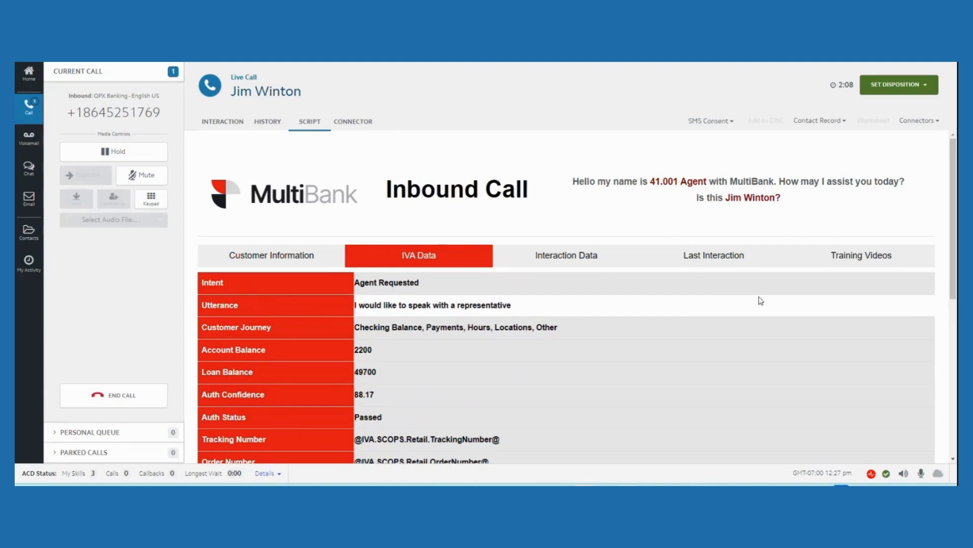
scroll(726, 315, "down", 3)
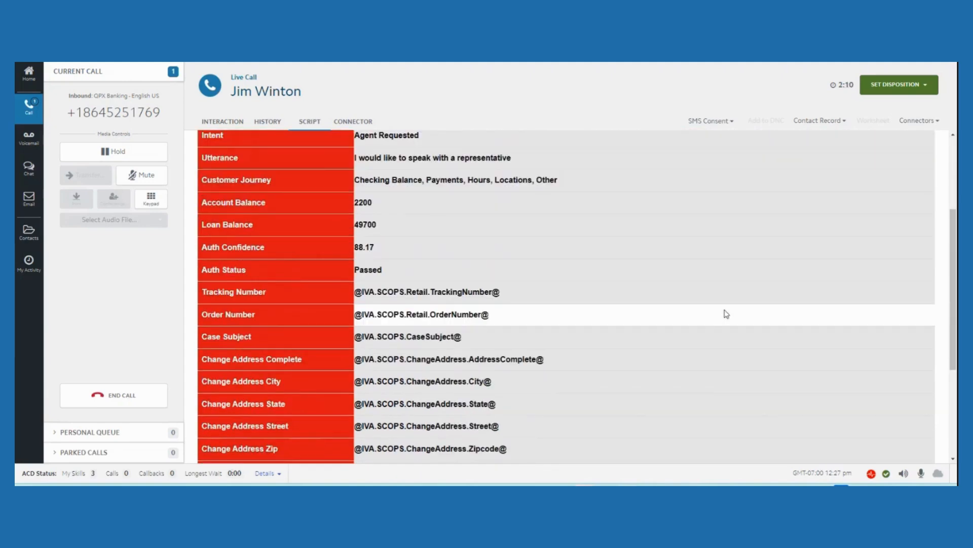
scroll(726, 313, "down", 2)
scroll(699, 301, "up", 4)
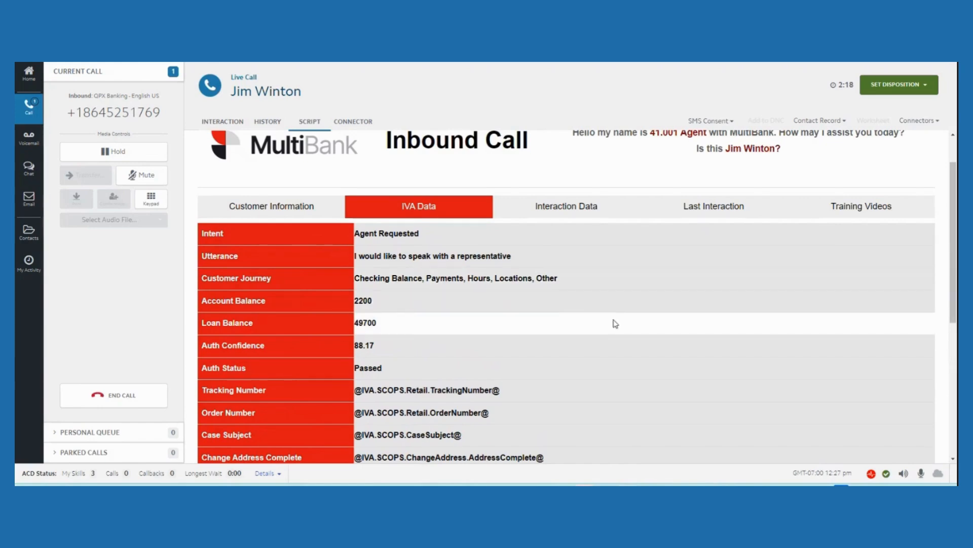
End the inbound call and set its disposition to First Call Resolution
left_click(136, 402)
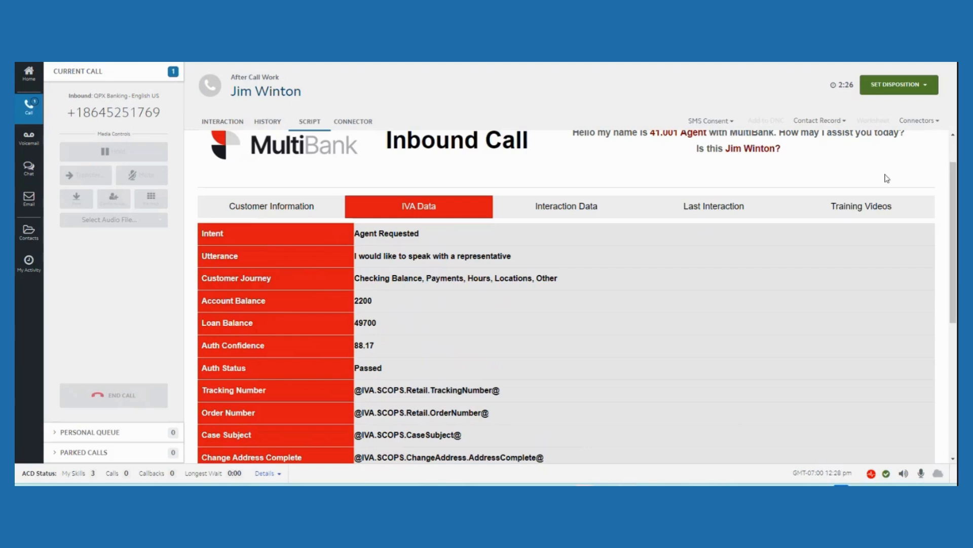
left_click(931, 90)
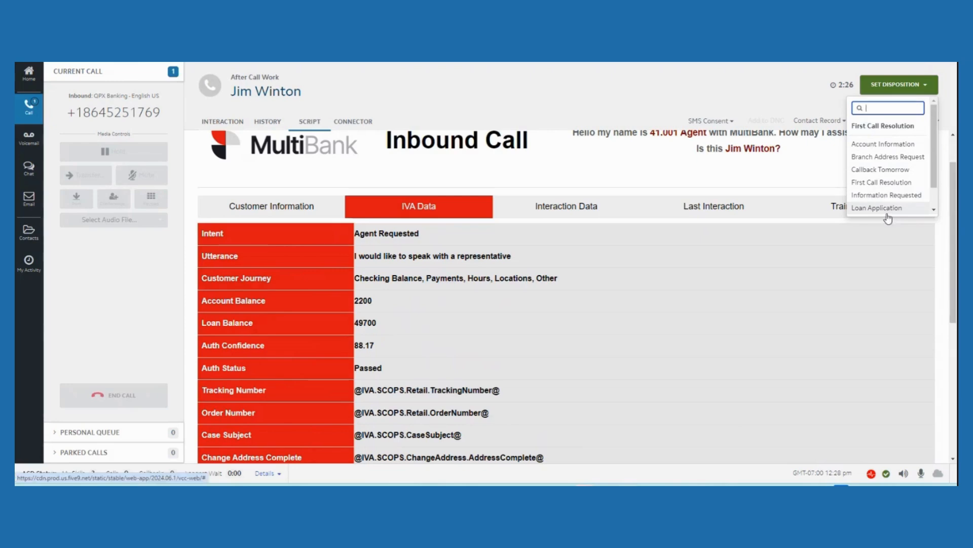
left_click(891, 184)
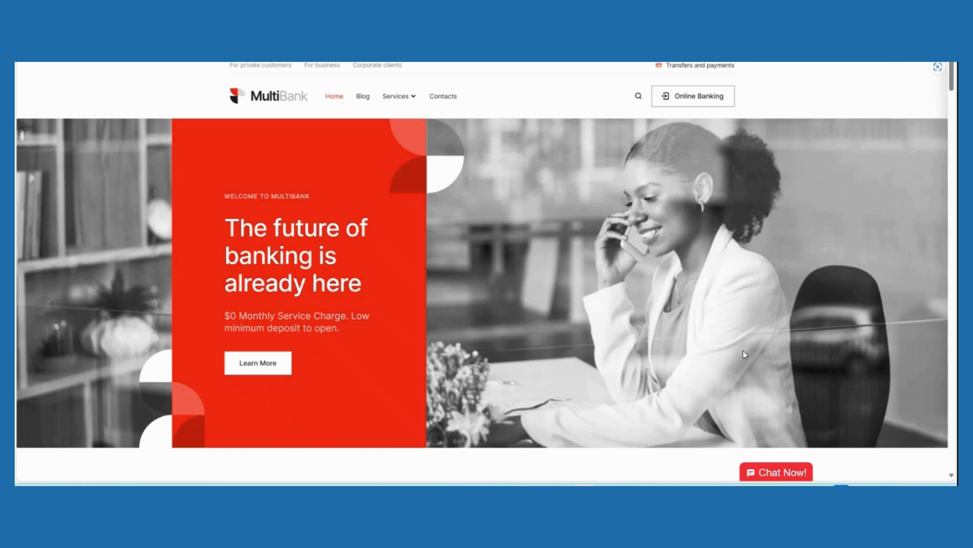
Submit the MultiBank website's callback request with the customer's saved first name, last name and phone number, and close the form
scroll(743, 351, "down", 2)
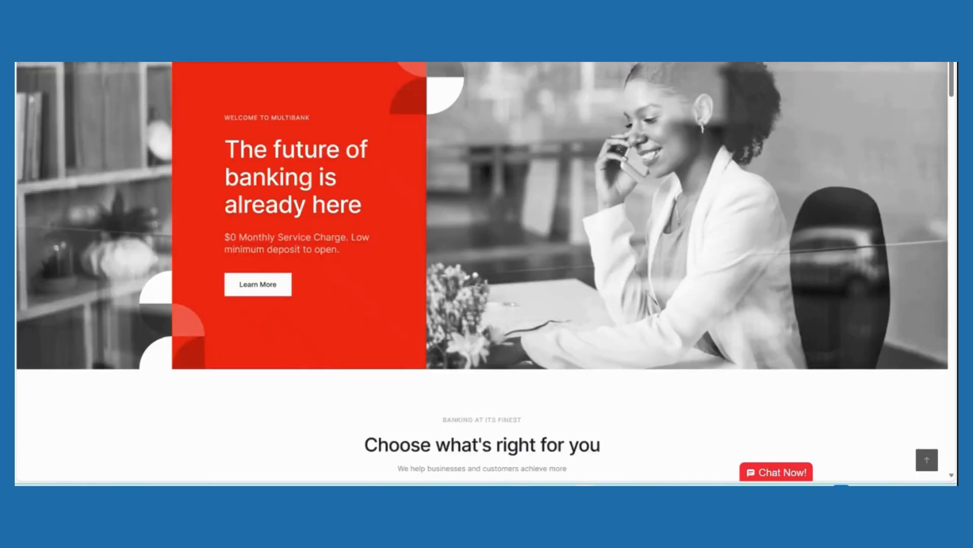
scroll(815, 267, "up", 2)
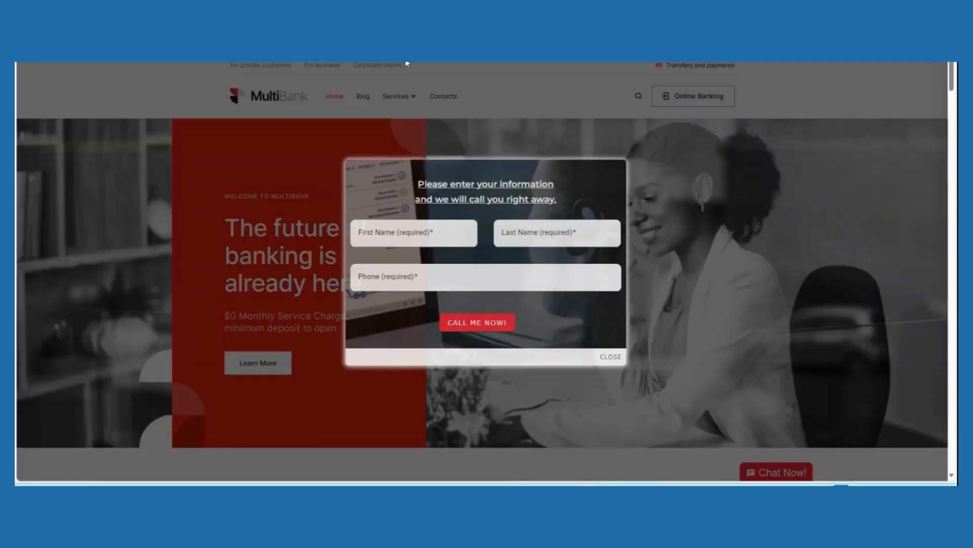
left_click(443, 231)
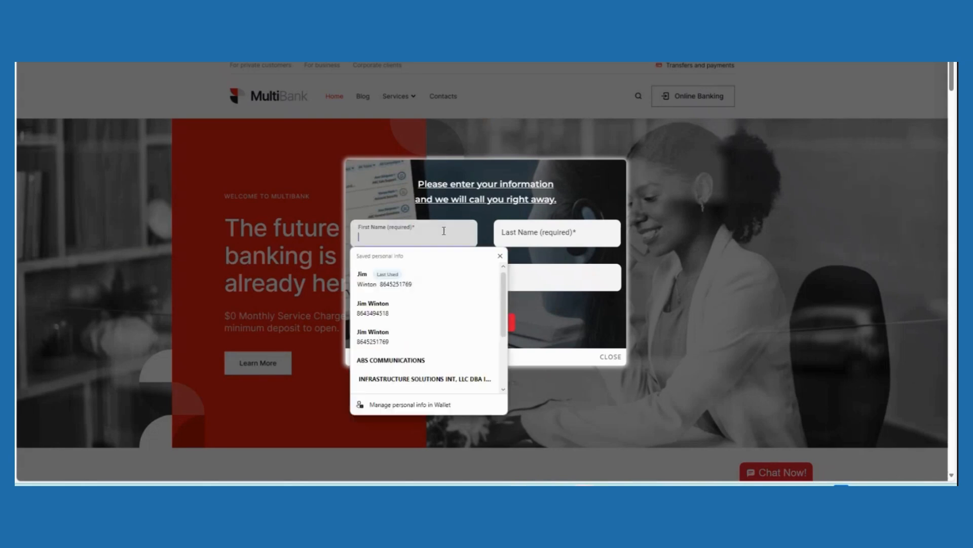
left_click(412, 278)
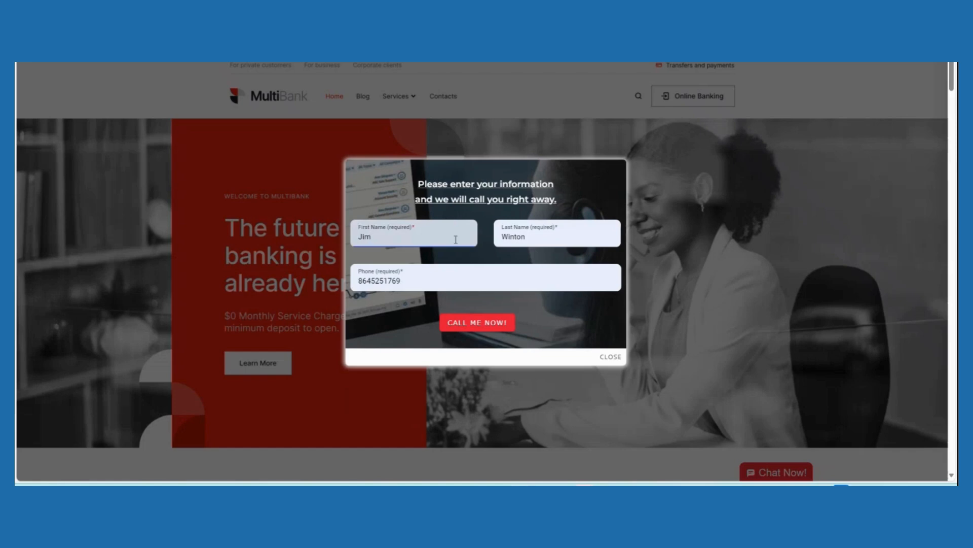
left_click(465, 329)
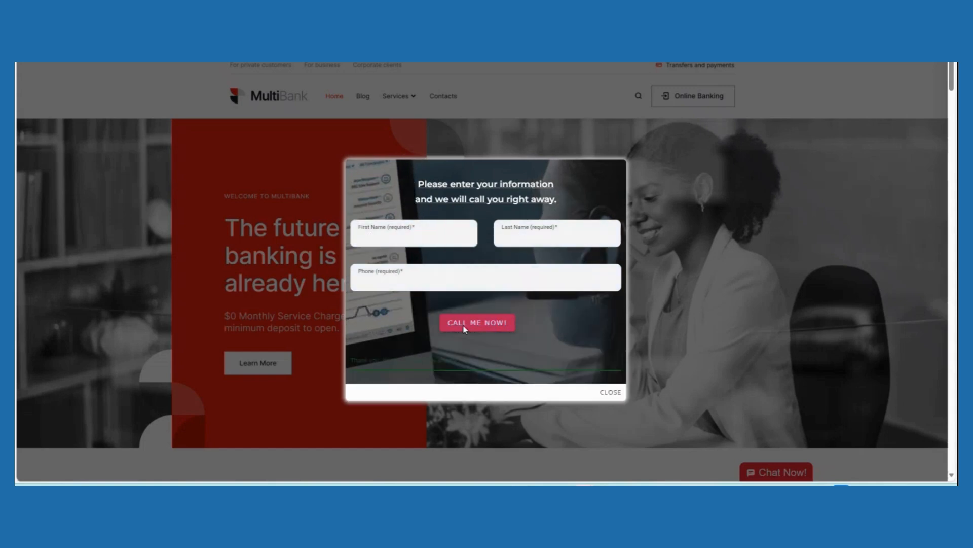
left_click(665, 331)
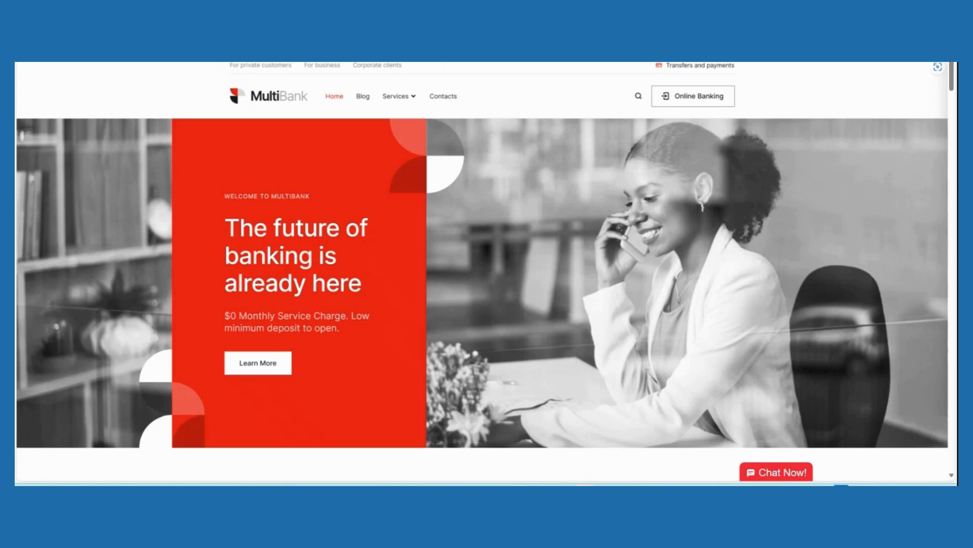
Switch to Agent Desktop Plus and acknowledge the autodial voice interaction from the Standard Queue CB campaign
mouse_move(627, 494)
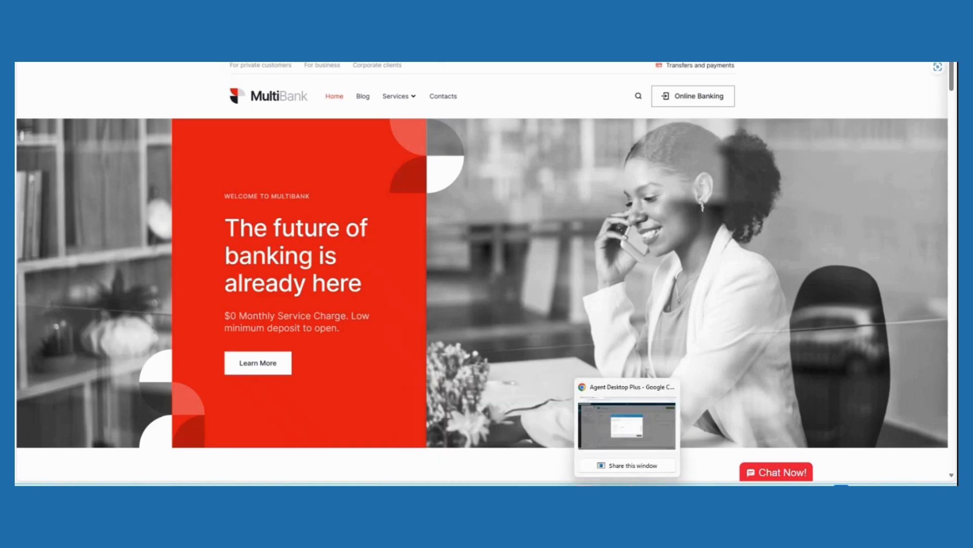
left_click(652, 430)
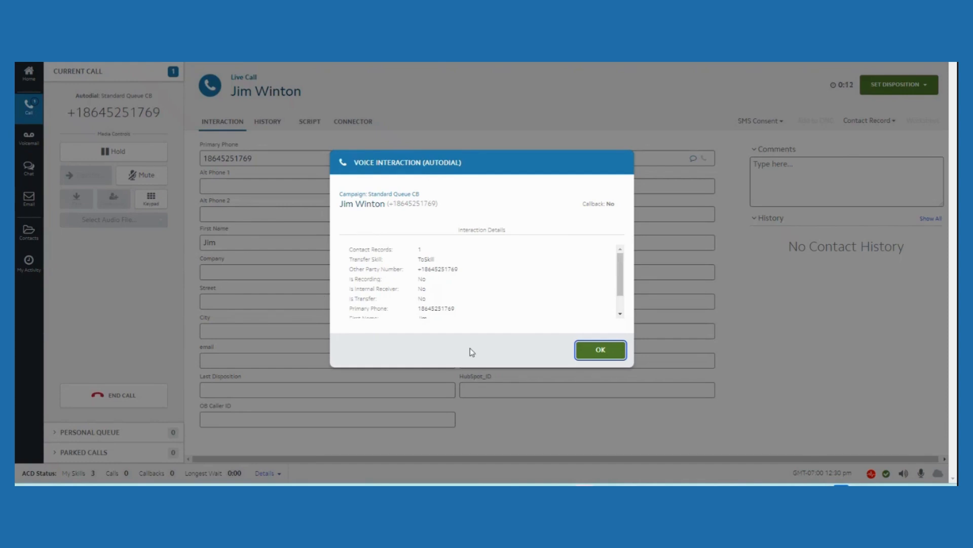
left_click(601, 350)
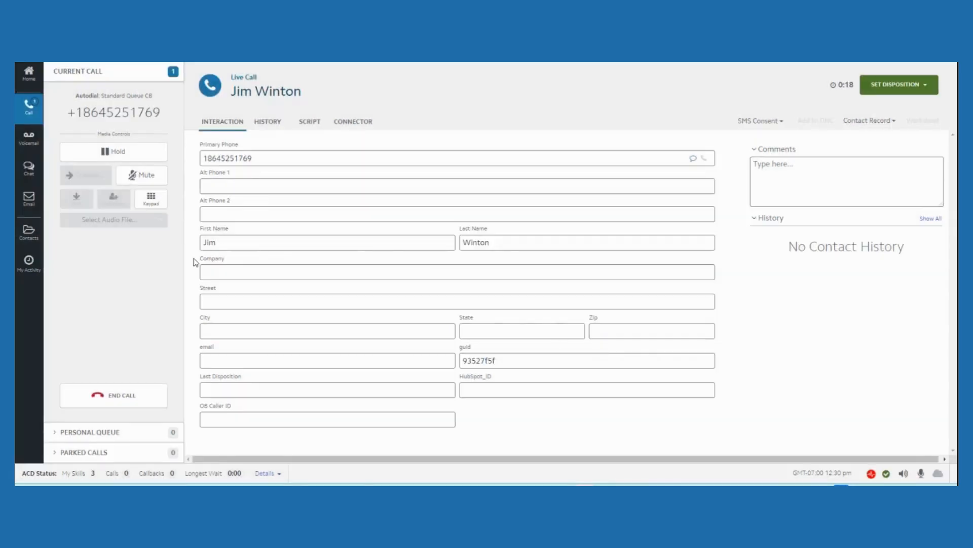
Check the callback contact's interaction history, then end the call with its disposition set to Case Closed
left_click(267, 126)
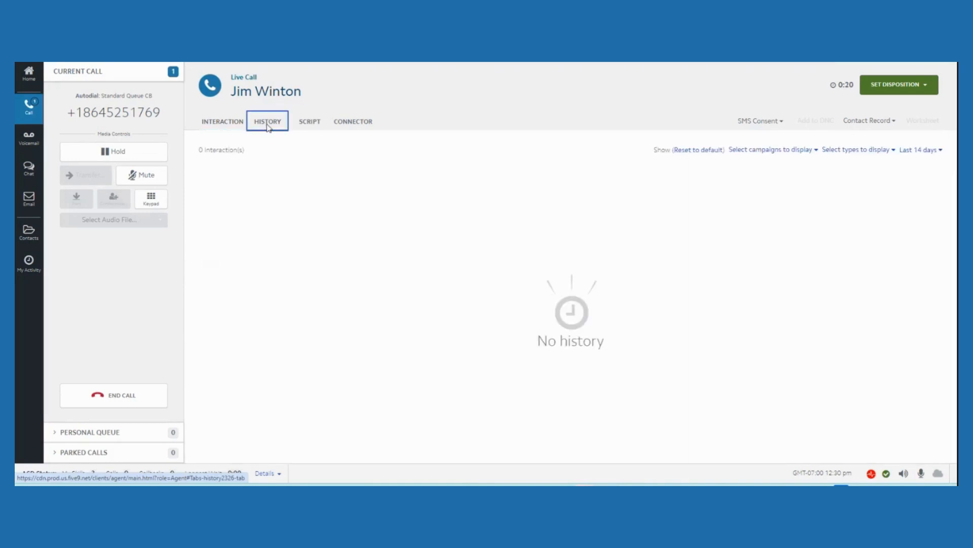
left_click(234, 128)
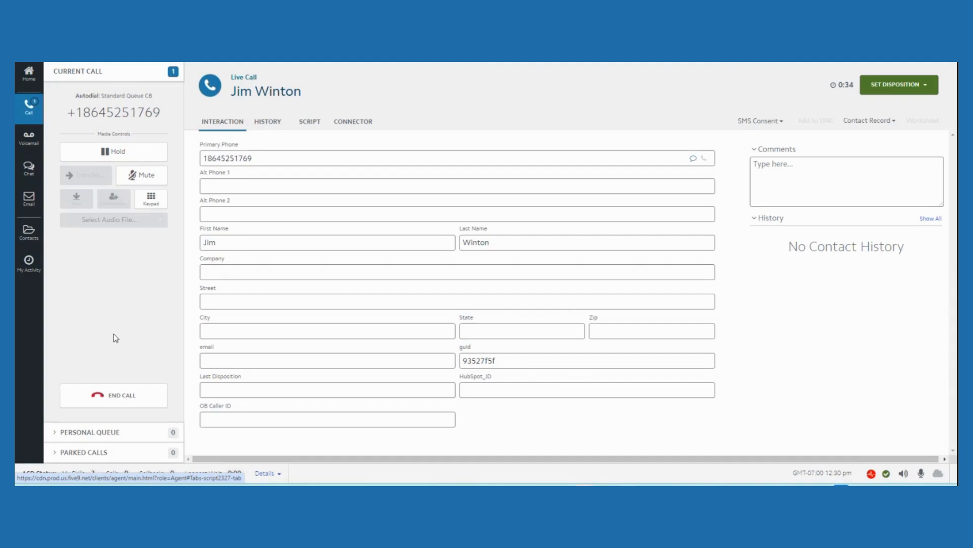
left_click(114, 401)
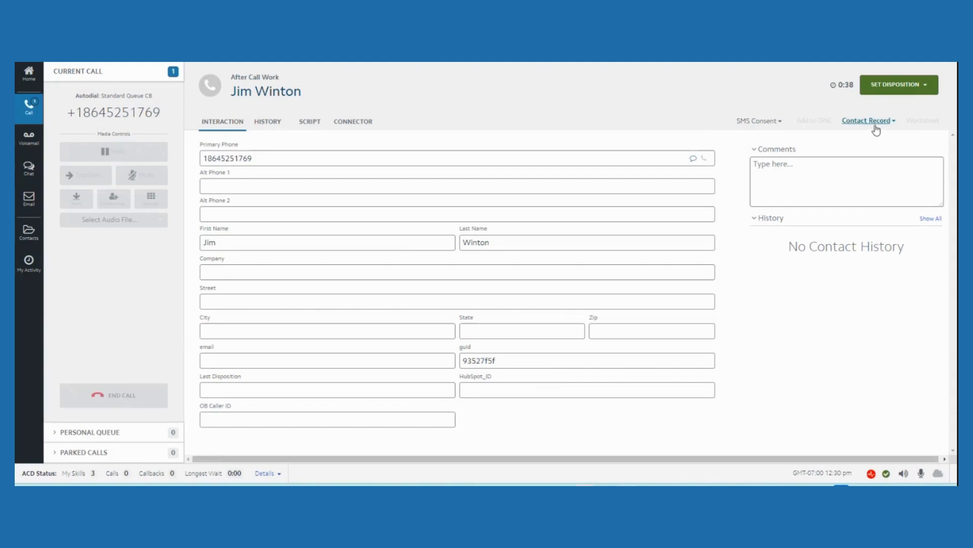
left_click(925, 87)
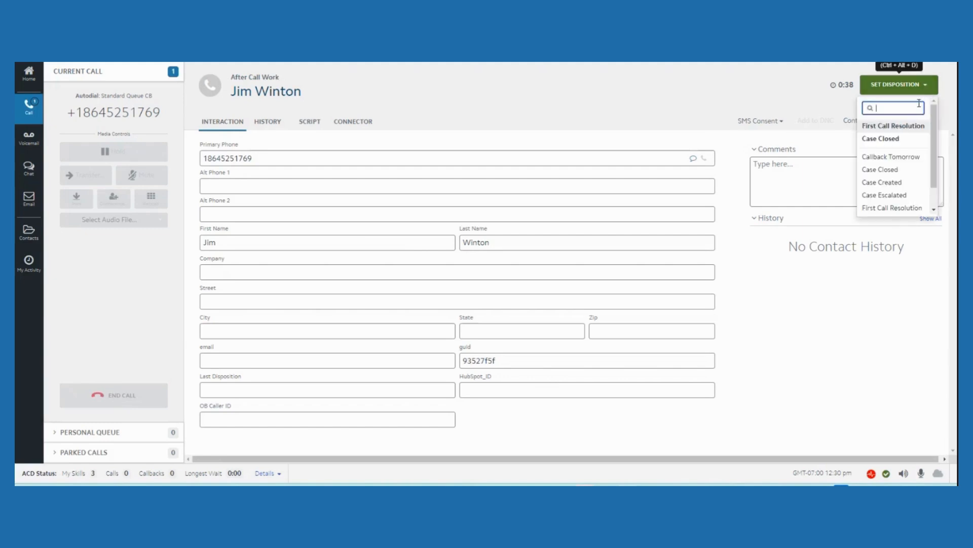
left_click(908, 171)
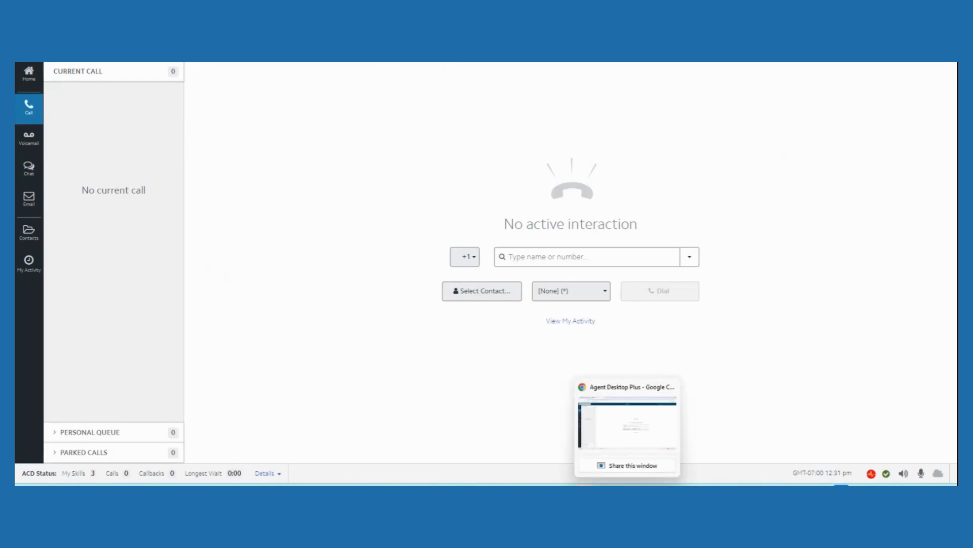
Switch to the MultiBank website and fill its Email Us form with the customer's saved name and e-mail and the subject Banking Question
mouse_move(519, 482)
left_click(484, 444)
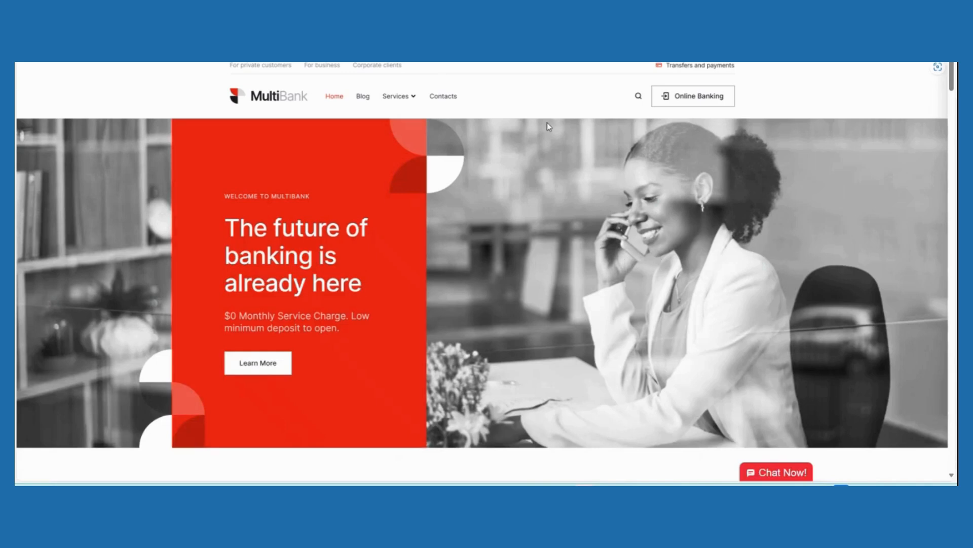
left_click(545, 55)
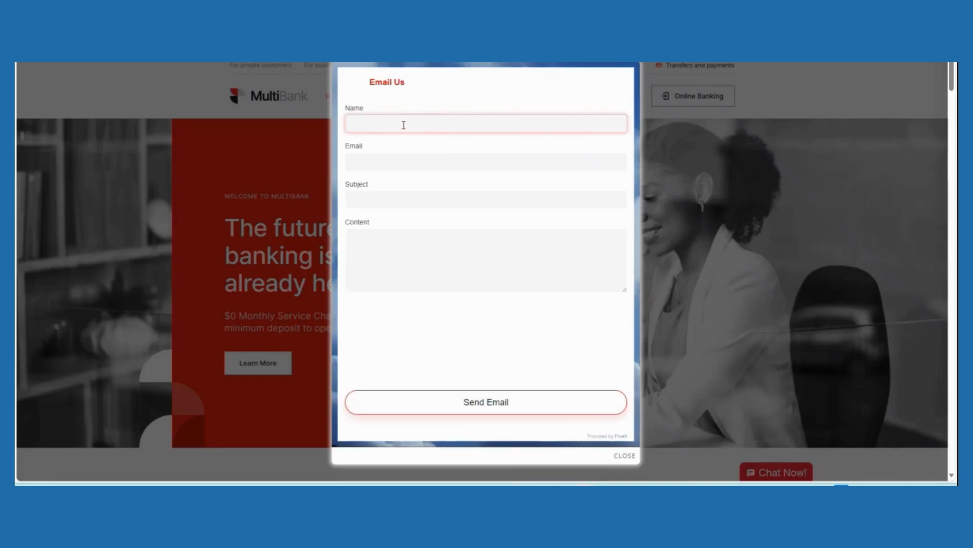
left_click(403, 125)
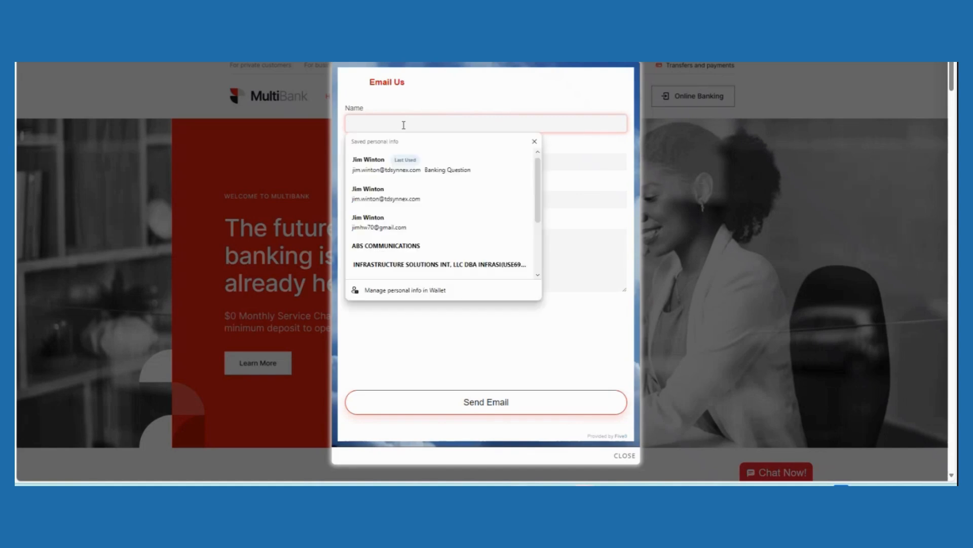
left_click(397, 174)
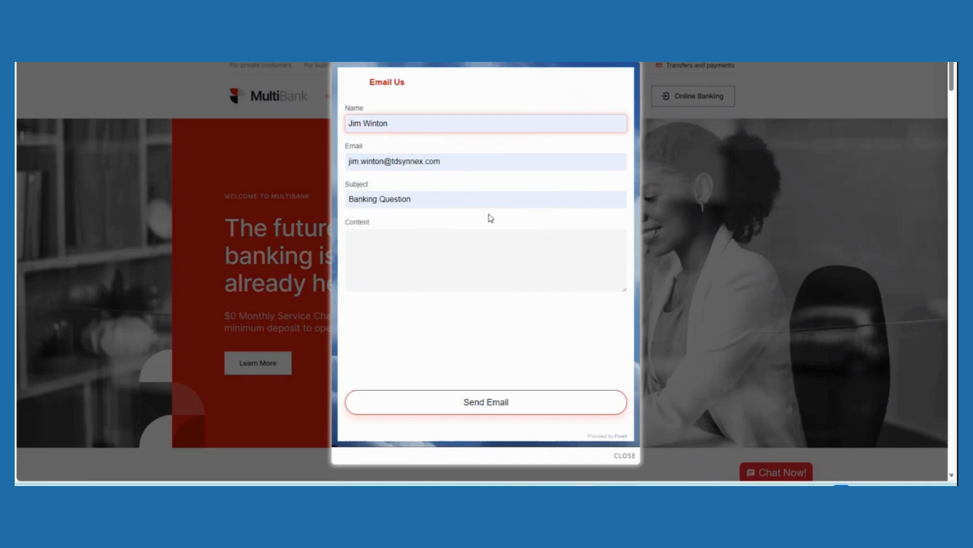
Enter "Information needed..." as the message content and send the email to the bank
left_click(429, 248)
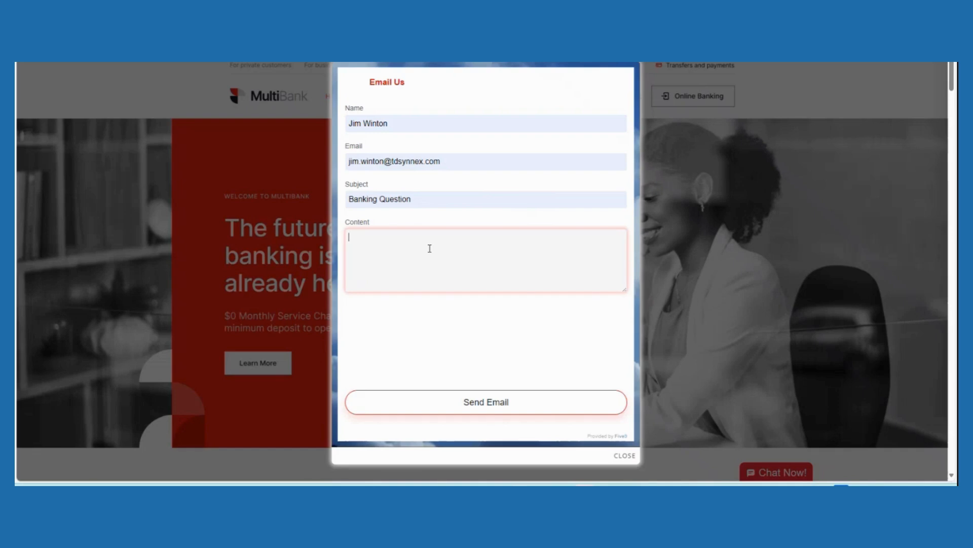
type("Information needed.")
left_click(450, 408)
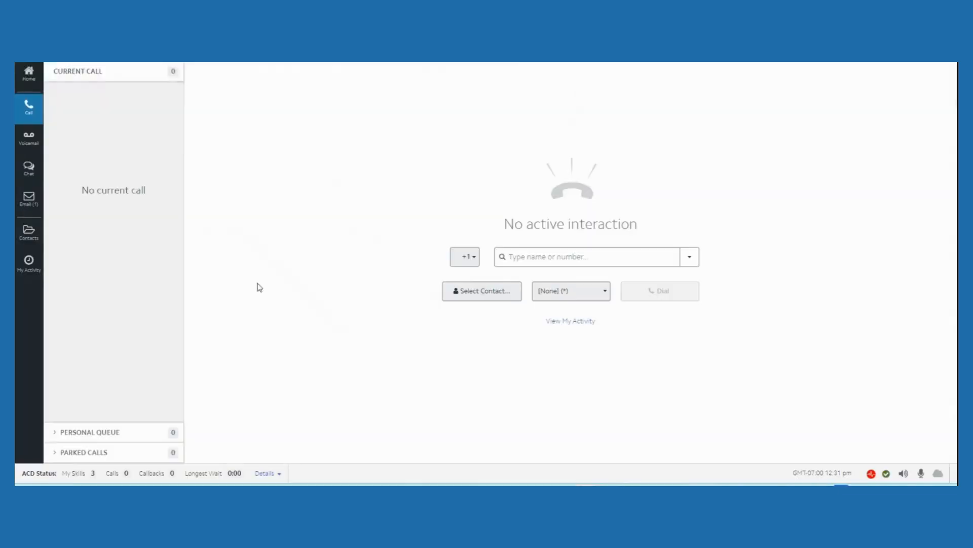
In Agent Desktop Plus, lock the queued Banking Question email to the agent and start a reply with the Address Change assistance text
left_click(30, 207)
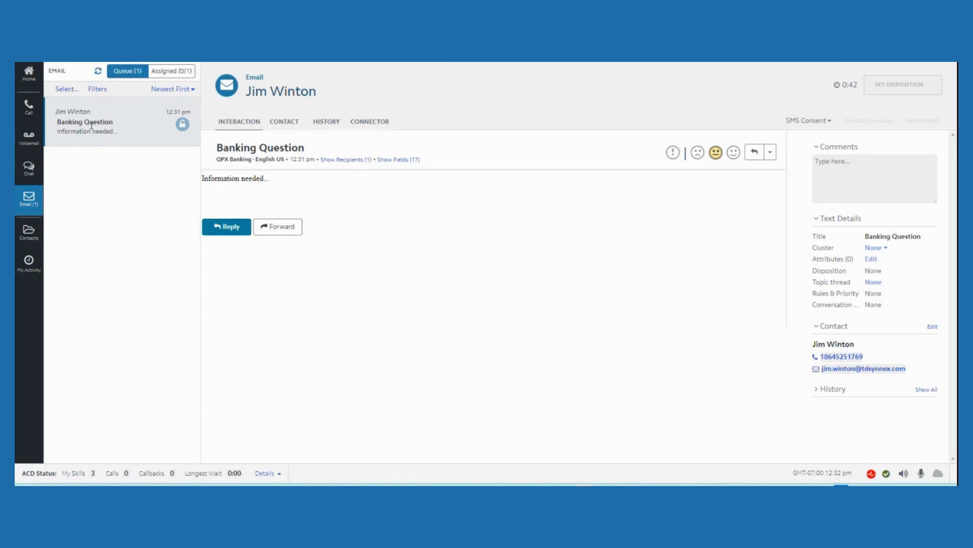
left_click(183, 127)
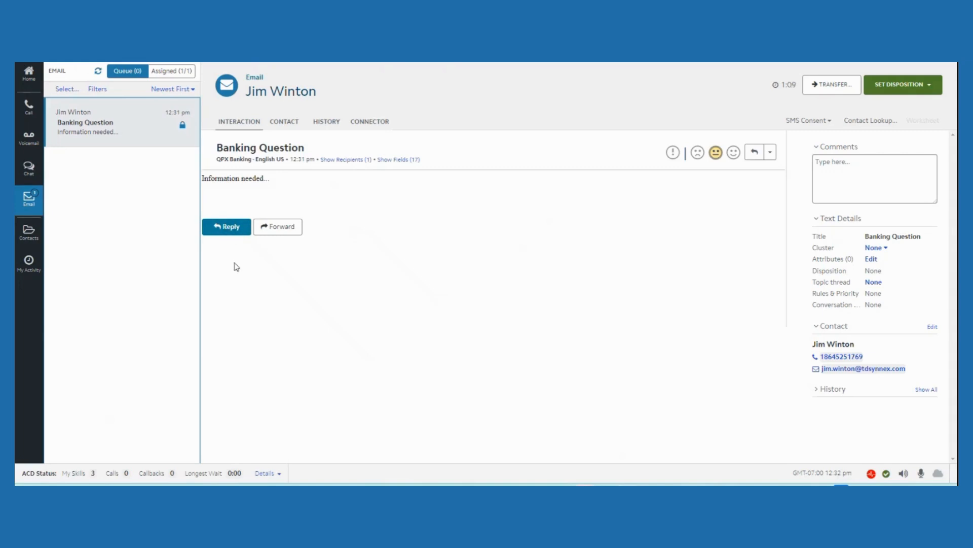
left_click(230, 235)
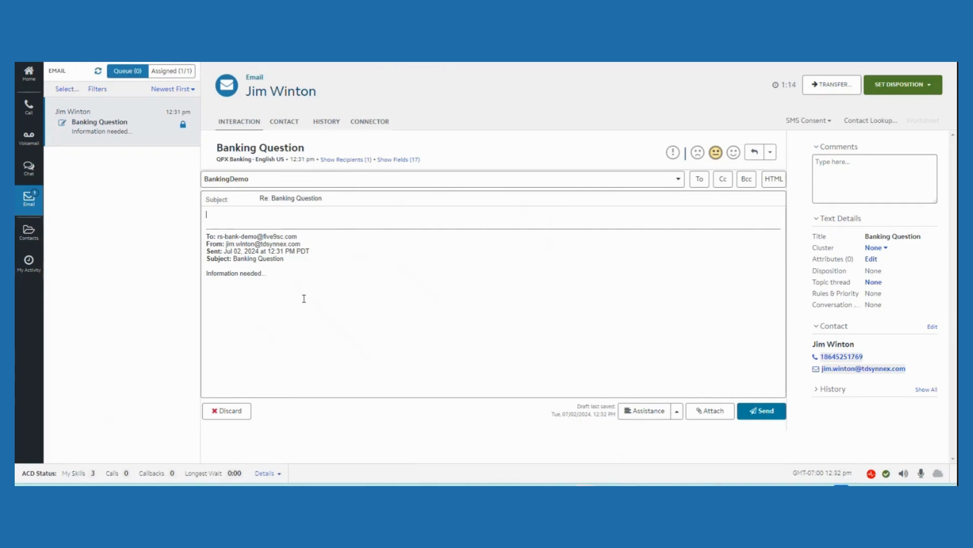
left_click(328, 224)
left_click(676, 412)
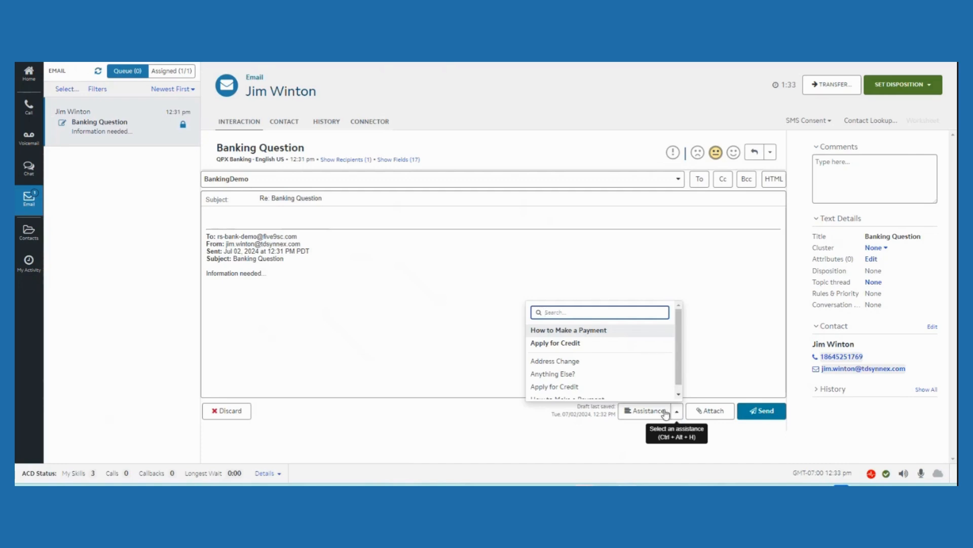
left_click(587, 361)
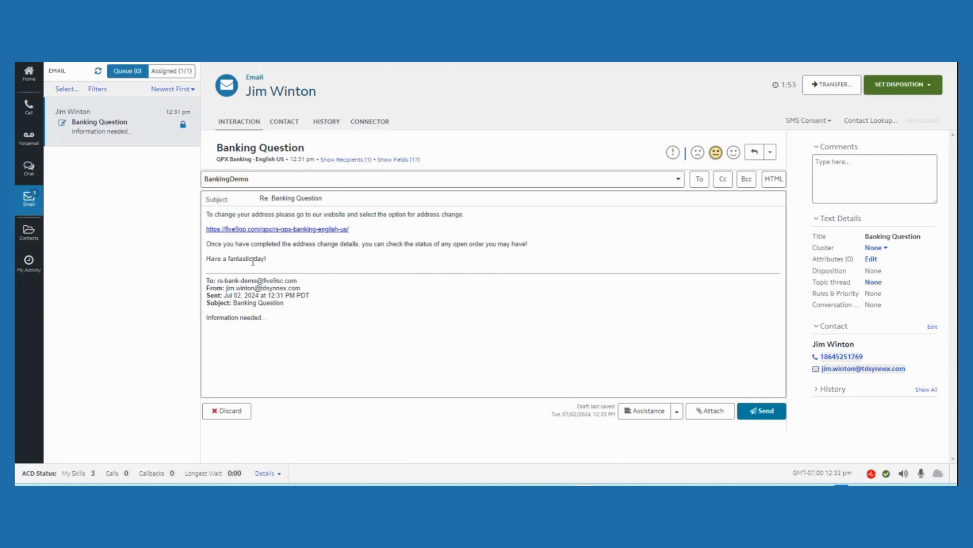
Replace "fantastic" with "great" in the reply's closing line and send the reply
key("BackSpace")
key("BackSpace")
key("BackSpace")
key("BackSpace")
key("BackSpace")
key("BackSpace")
key("BackSpace")
key("BackSpace")
key("BackSpace")
type("great")
left_click(765, 413)
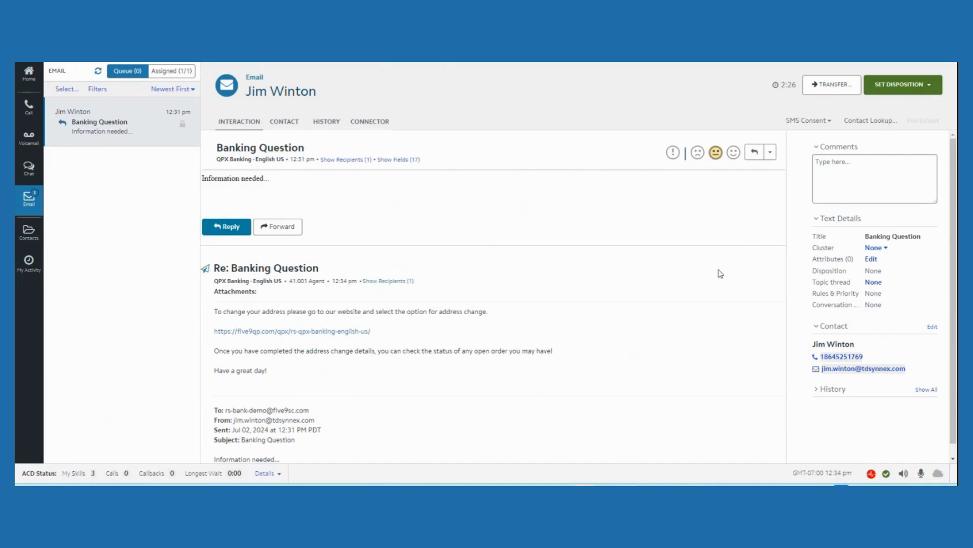
Set the Banking Question email's disposition to Information Requested
left_click(931, 90)
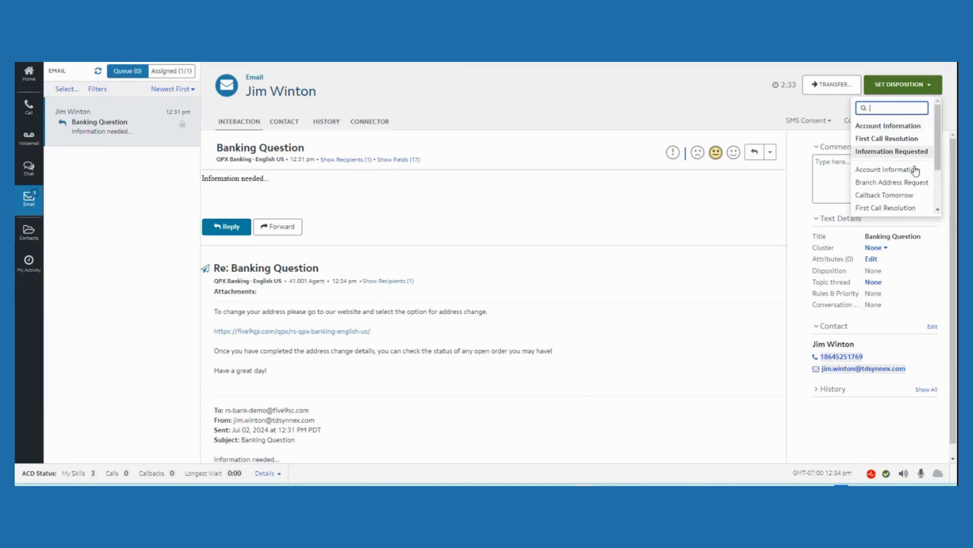
scroll(902, 208, "down", 2)
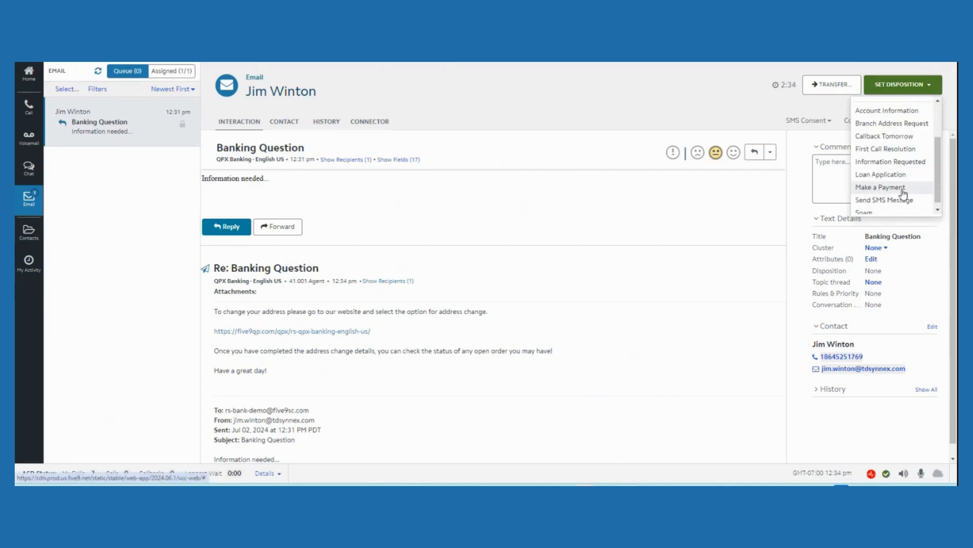
left_click(900, 162)
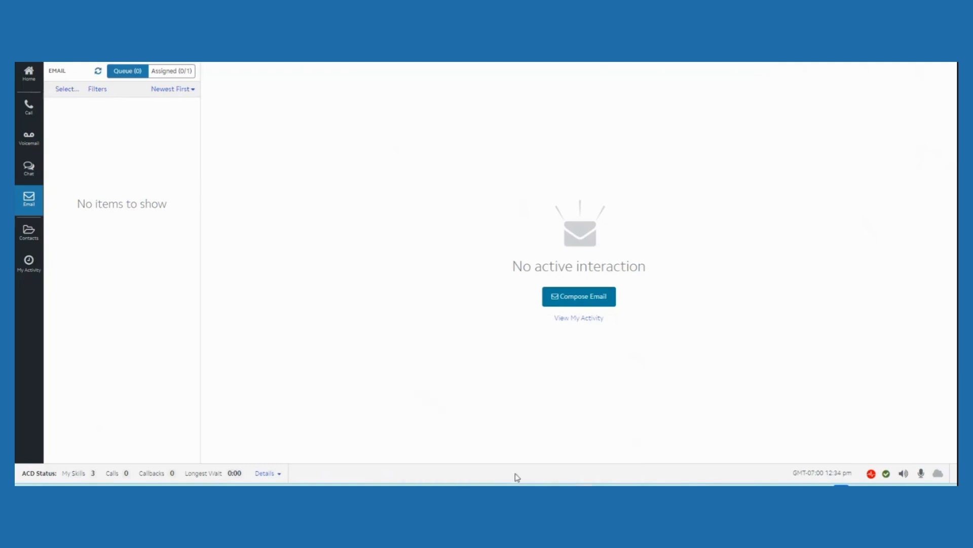
Switch to the MultiBank website and close the submitted Email Us form
mouse_move(522, 484)
left_click(499, 438)
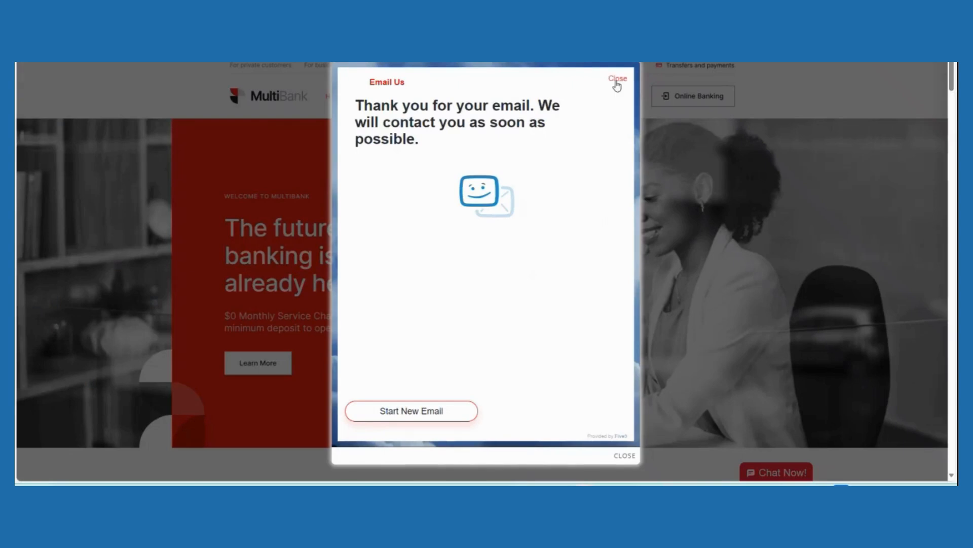
left_click(624, 456)
Start a website chat with the customer's saved name and e-mail and the question "Hi"
scroll(755, 385, "down", 3)
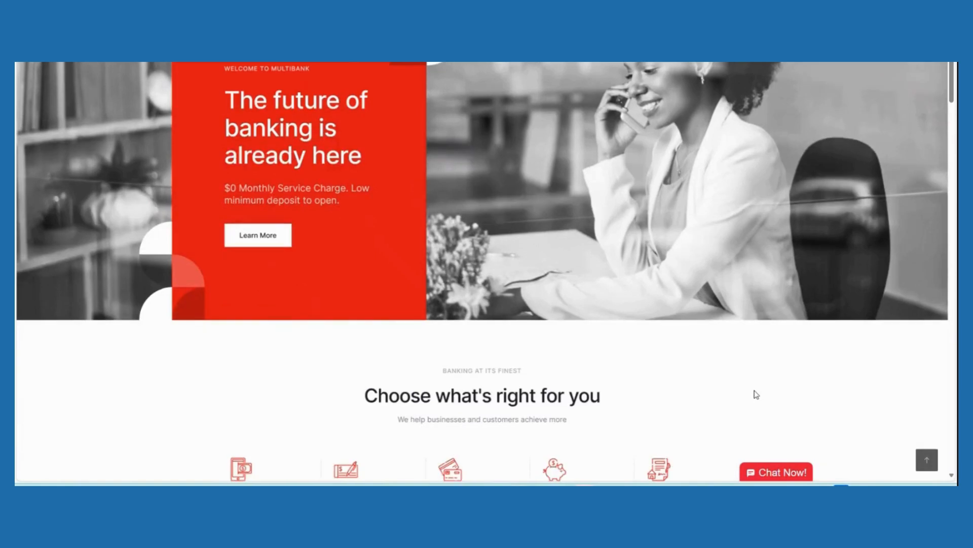
left_click(772, 474)
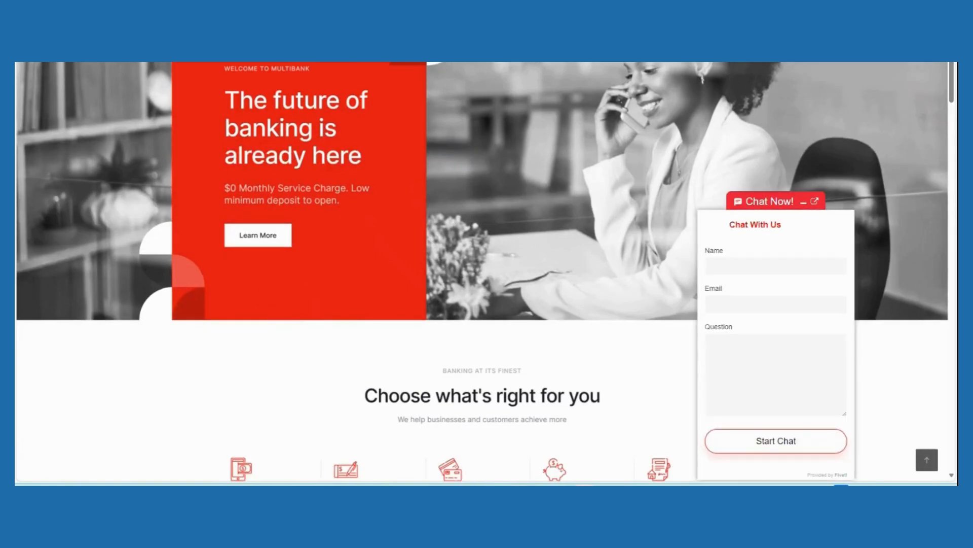
left_click(748, 259)
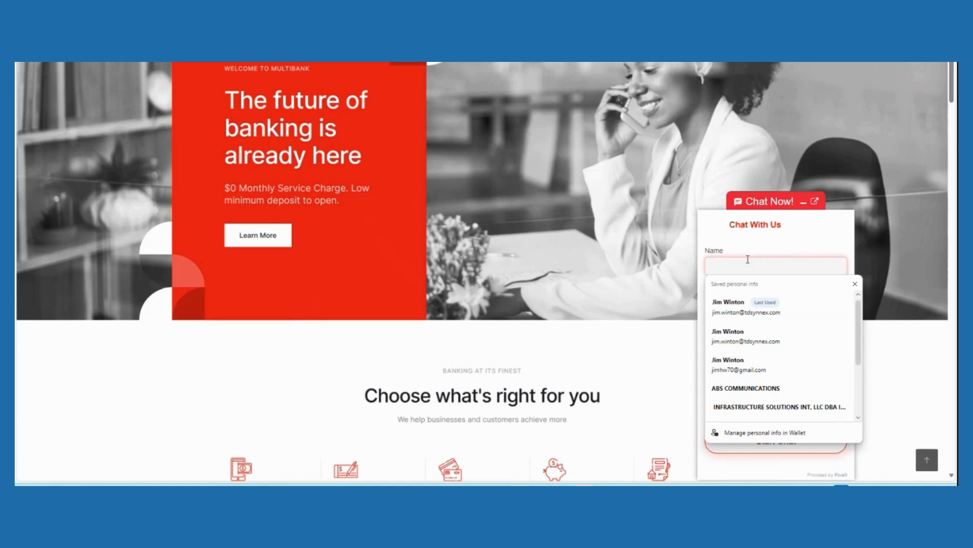
left_click(740, 303)
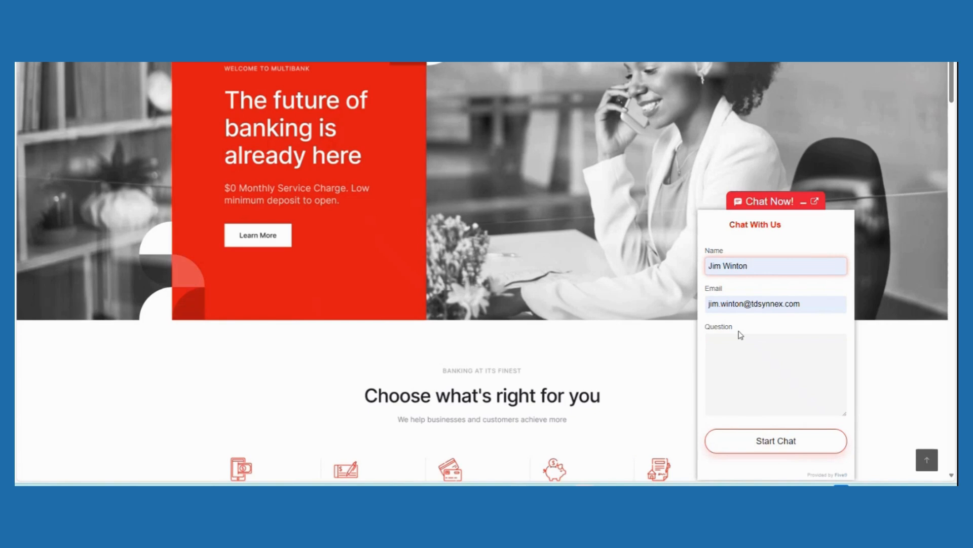
left_click(744, 361)
type("Hi")
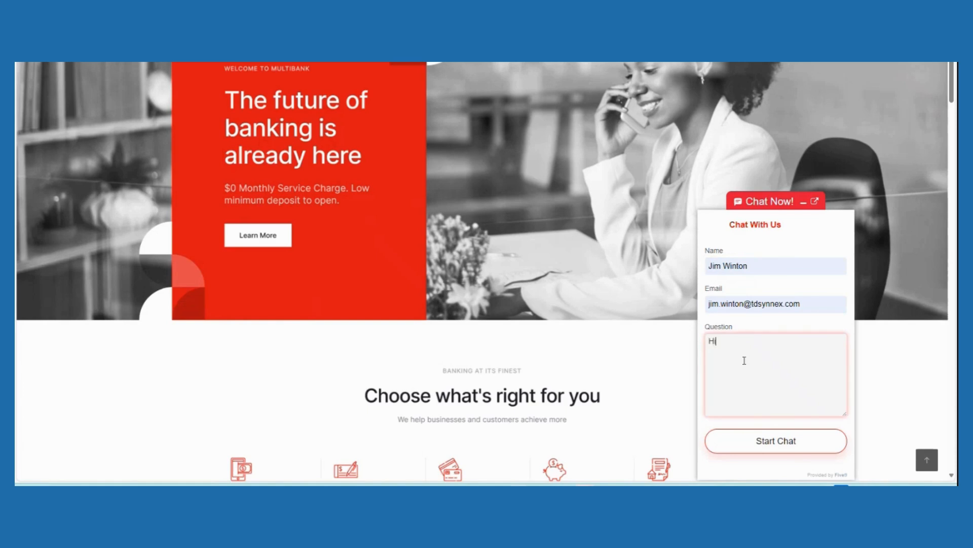
left_click(767, 449)
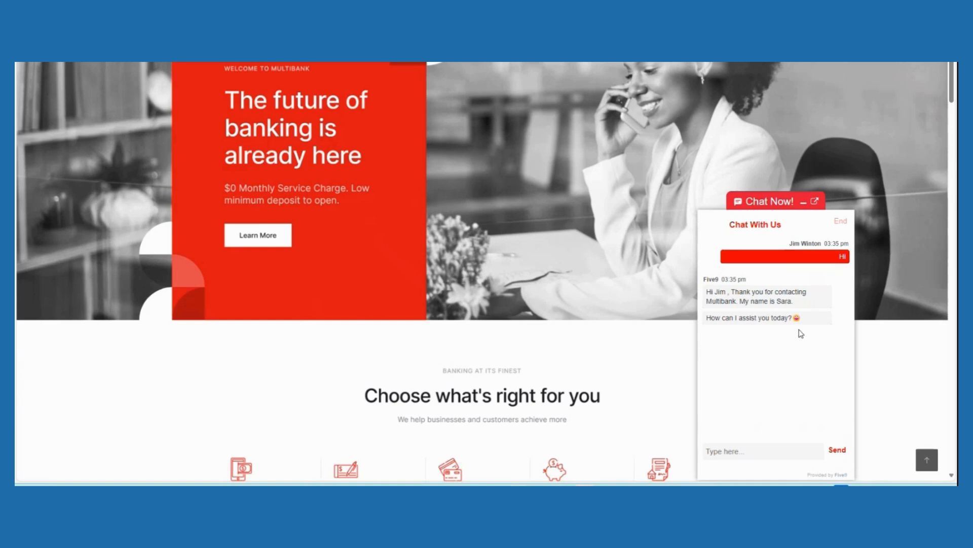
Ask the chat assistant for a "new loan" and answer "home" as the loan's purpose
left_click(761, 447)
left_click(762, 453)
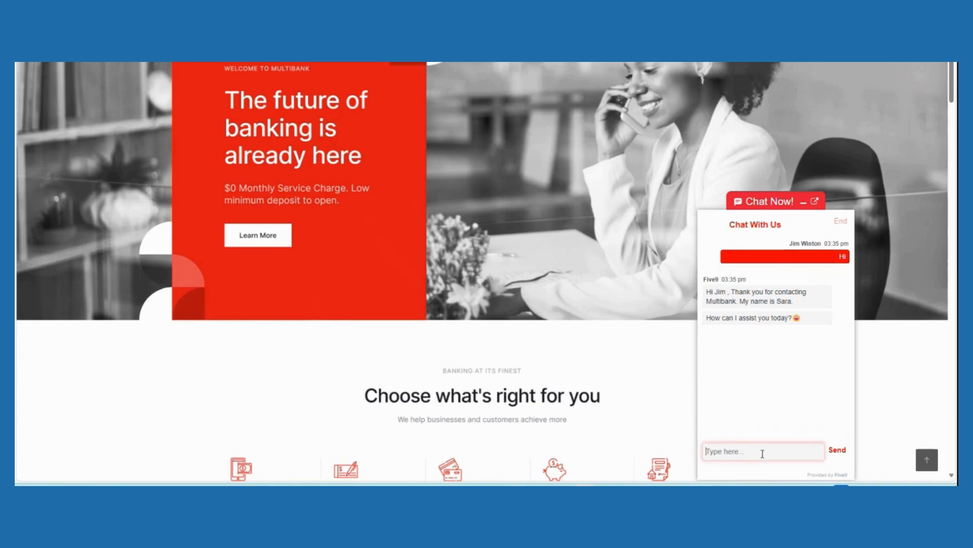
type("new loan")
key("Return")
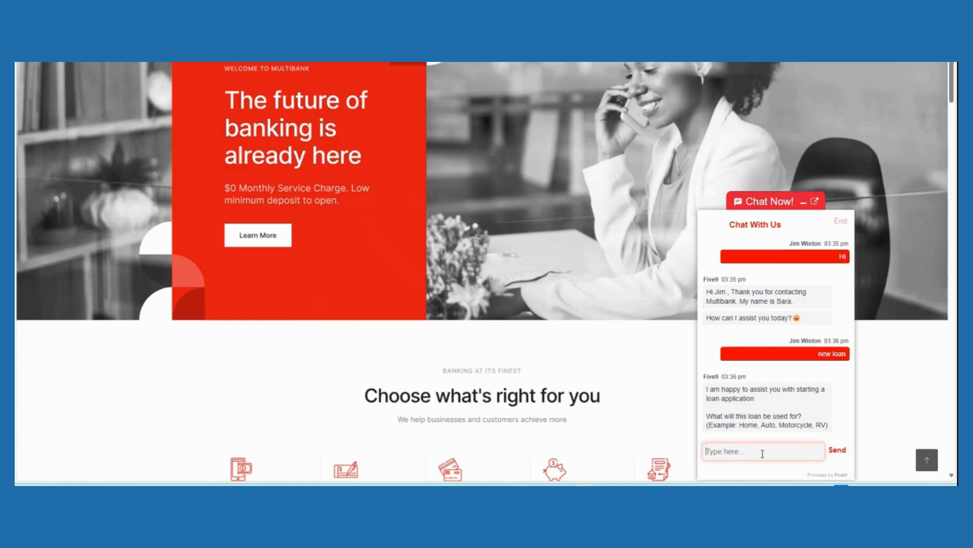
type("H")
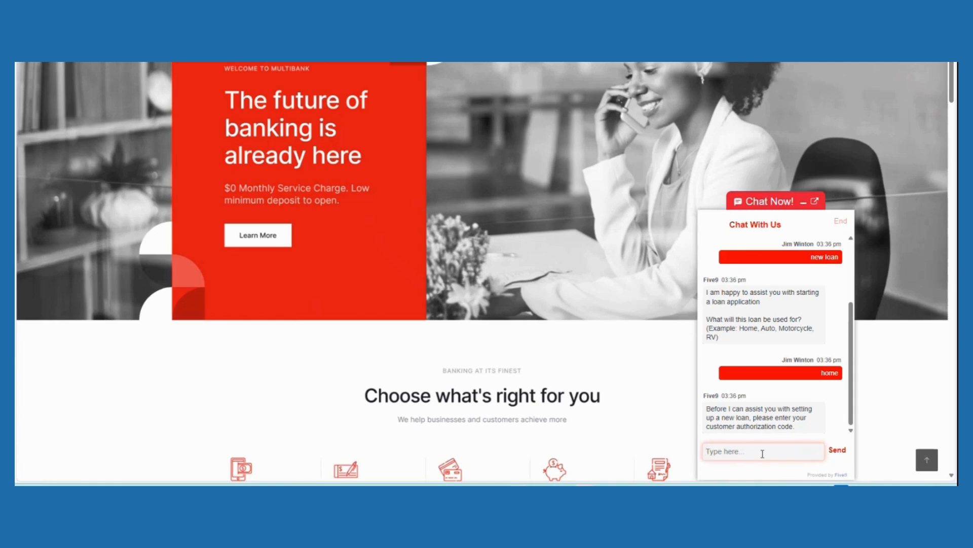
Send the customer authorization code and the current mailing address in the chat
type("595959")
key("Return")
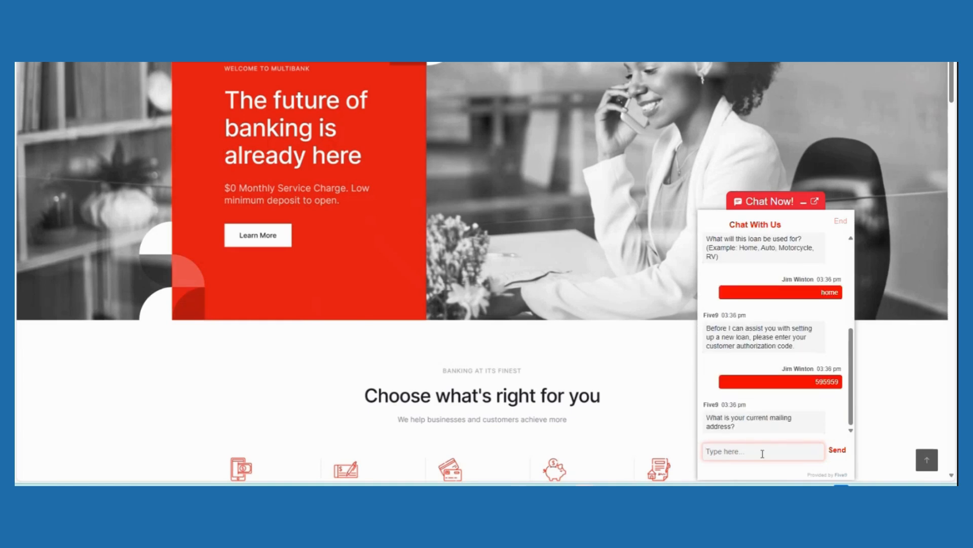
type("123 Main St, Anytown, NY 12345")
key("Return")
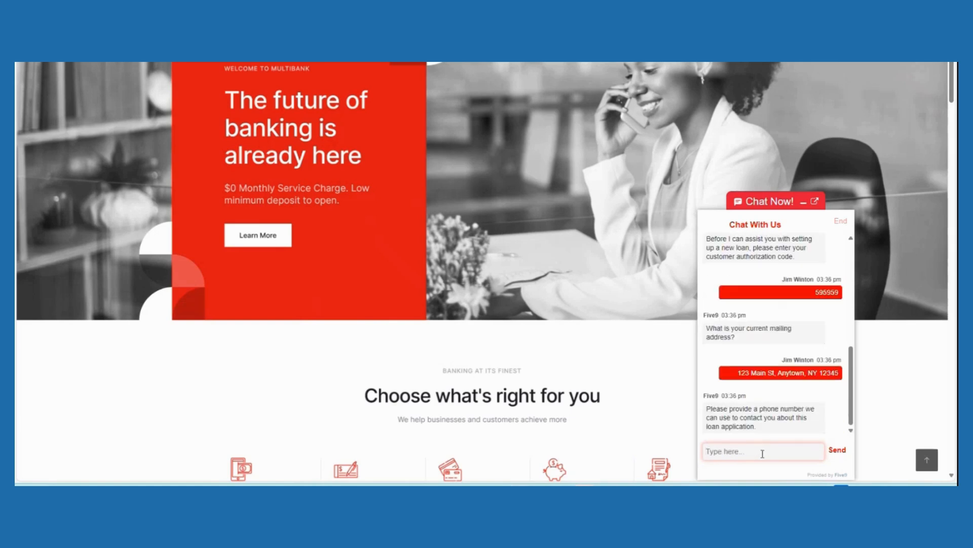
Send the customer's contact phone number for the loan application in the chat
type("212")
type("5-1212")
key("Return")
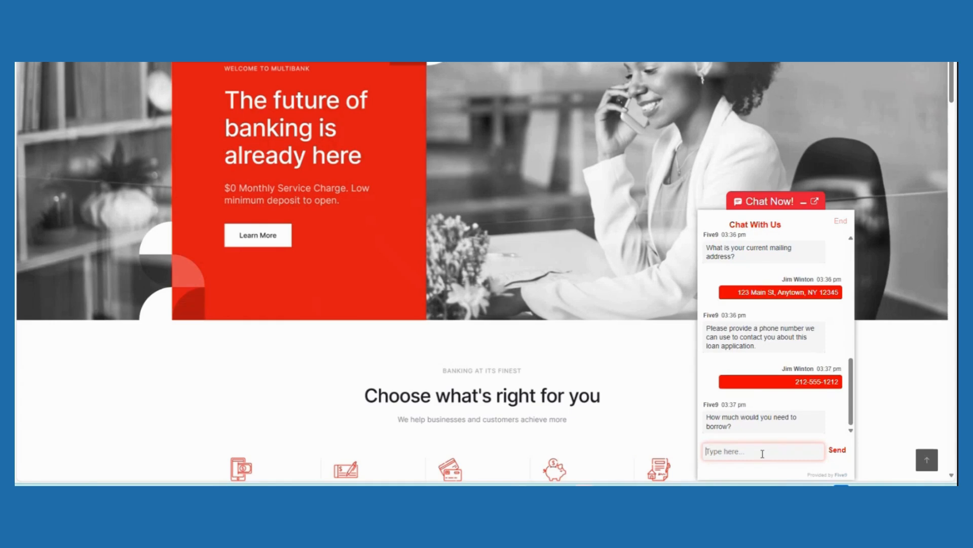
Request a loan amount of $300,000 and answer "yes" to confirm the summarized application details
type("$300,000")
key("Return")
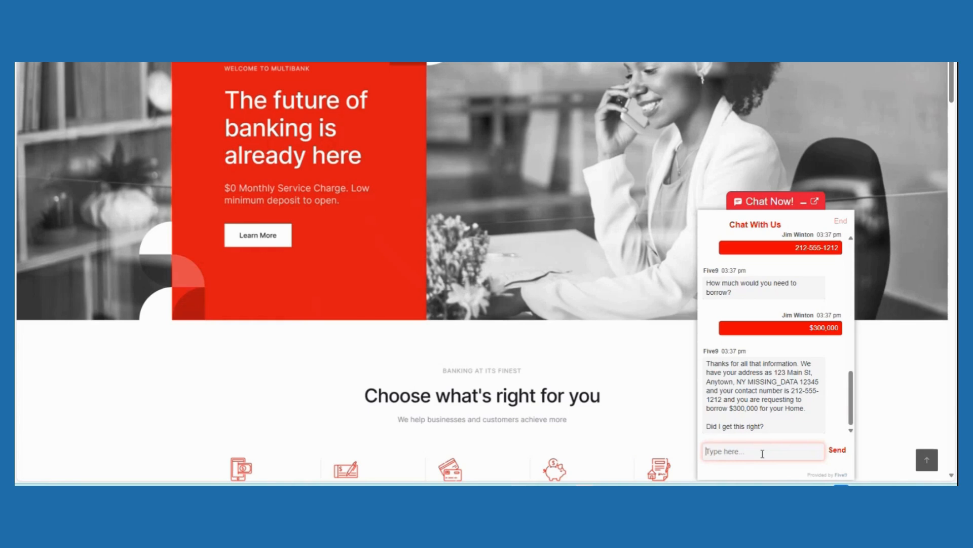
type("yes")
key("Return")
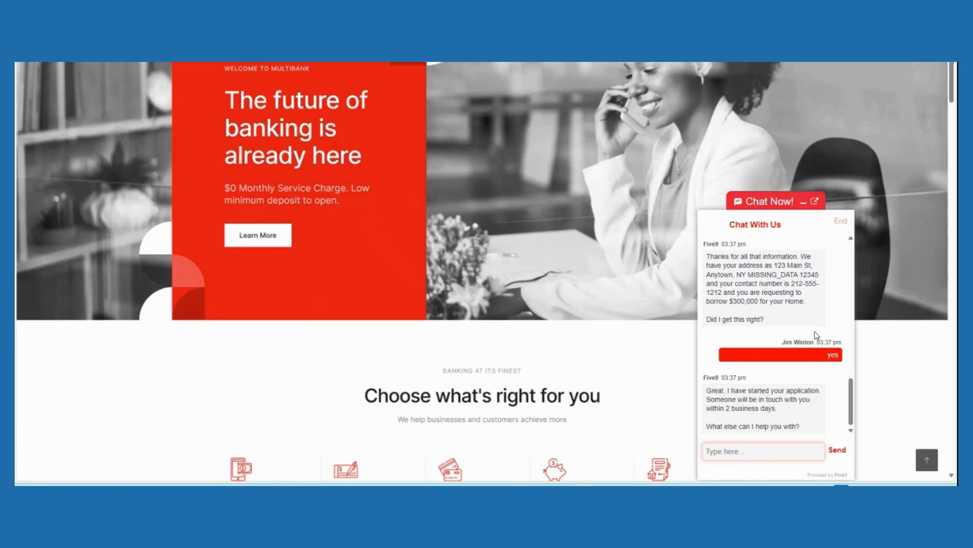
Ask the website chat assistant "what is your mailing address?"
scroll(817, 335, "down", 2)
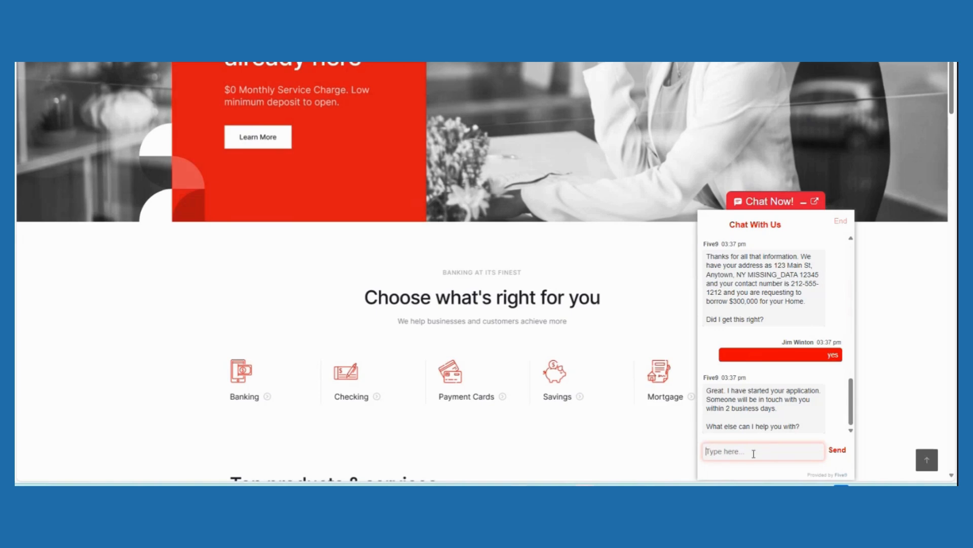
type("what is your mailing address?")
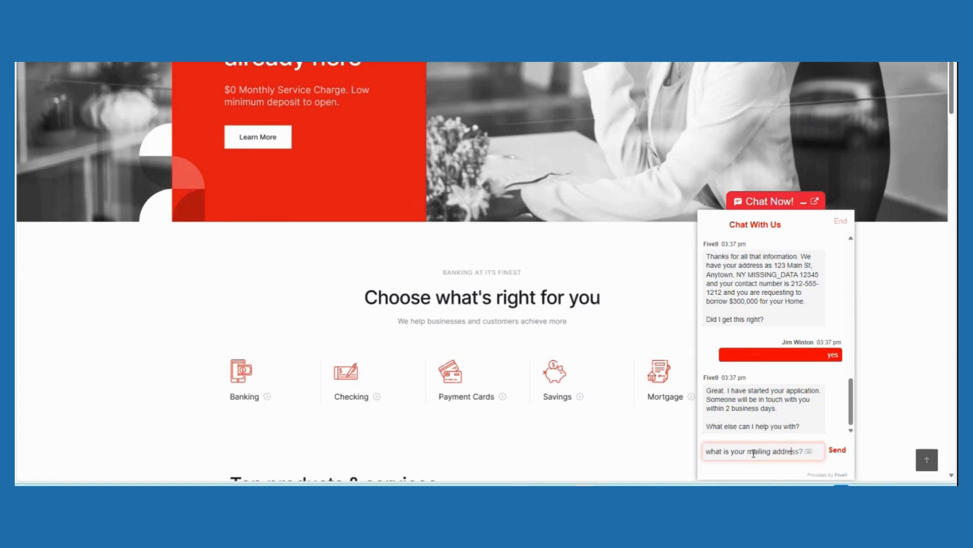
key("Return")
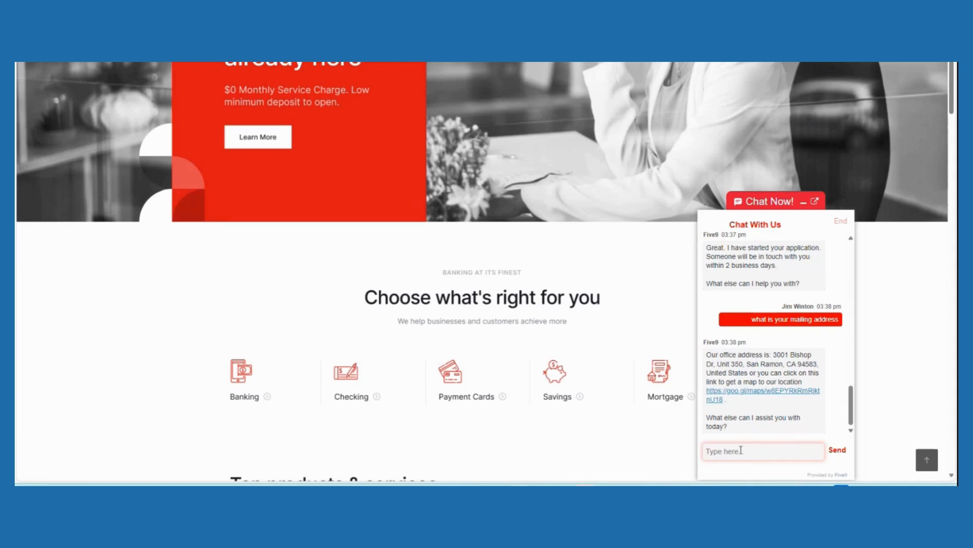
Ask the chat assistant "what are your business hours?"
type("what are your business hours?")
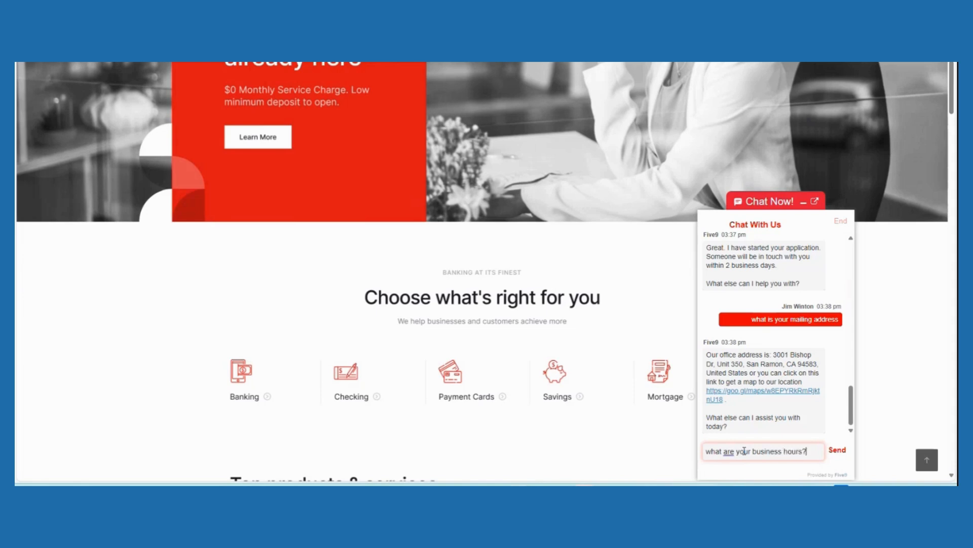
key("Return")
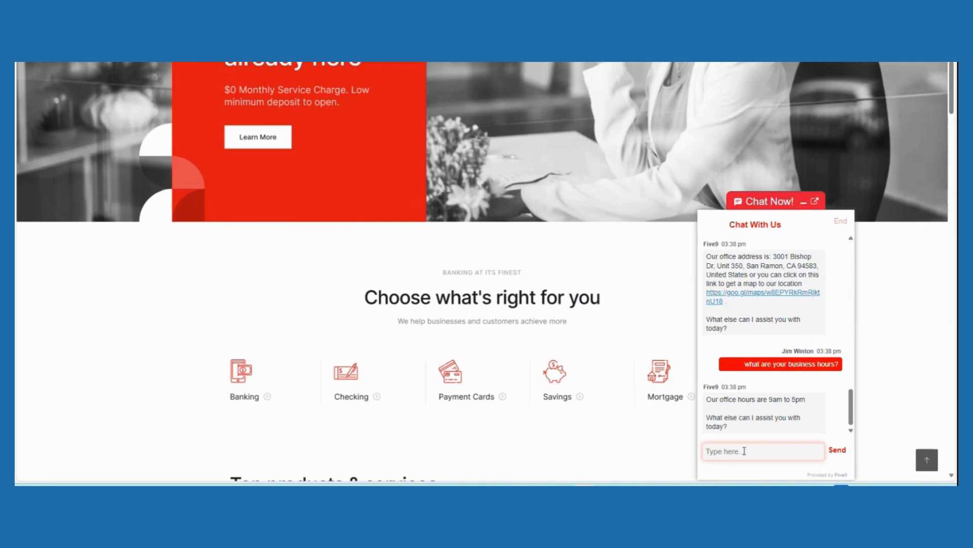
Request a live agent by sending "representative" in the website chat
type("representative")
key("Return")
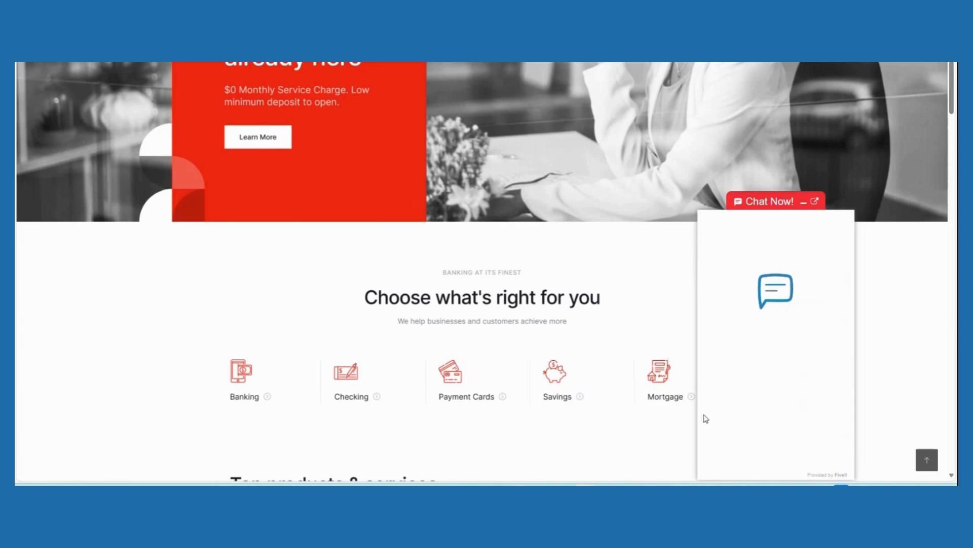
Switch to Agent Desktop Plus and take the customer's waiting chat from the chat queue
mouse_move(603, 485)
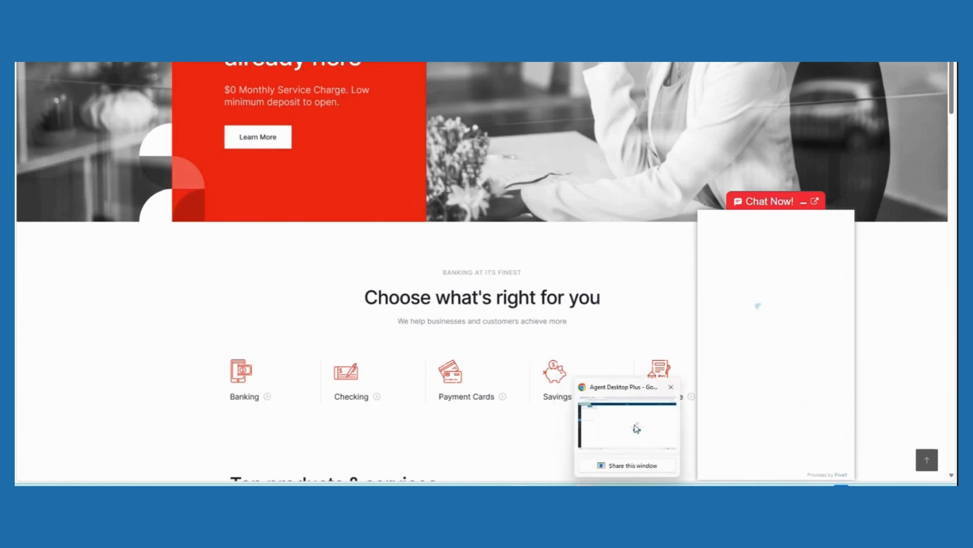
left_click(634, 428)
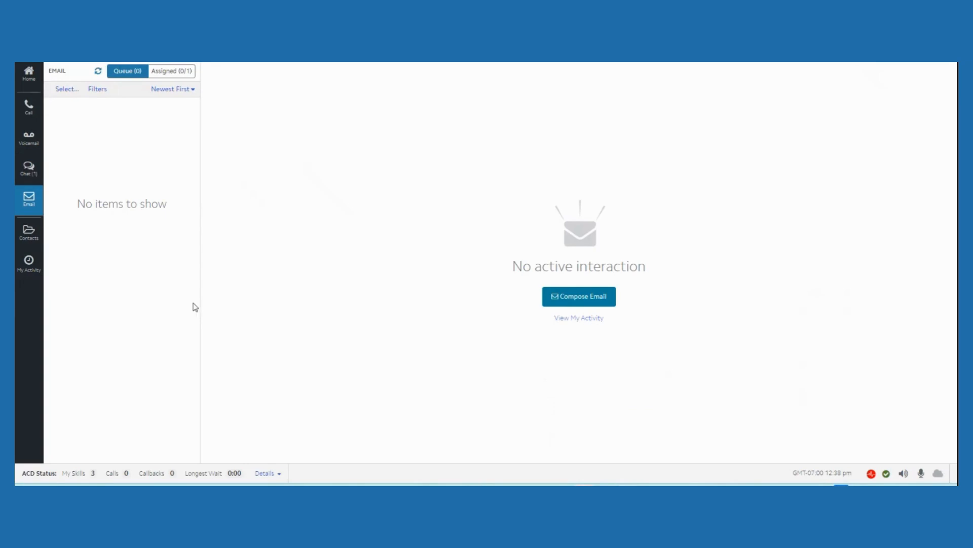
left_click(31, 176)
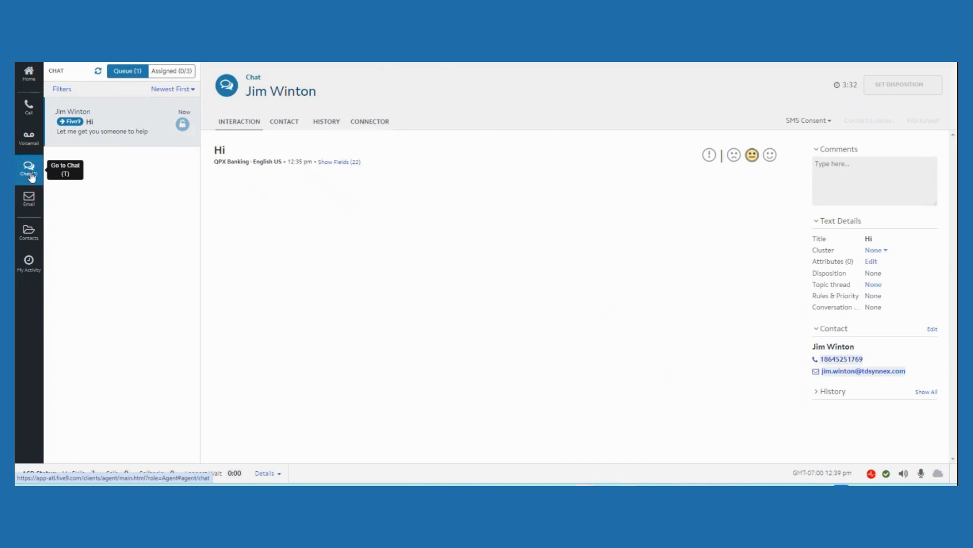
left_click(182, 123)
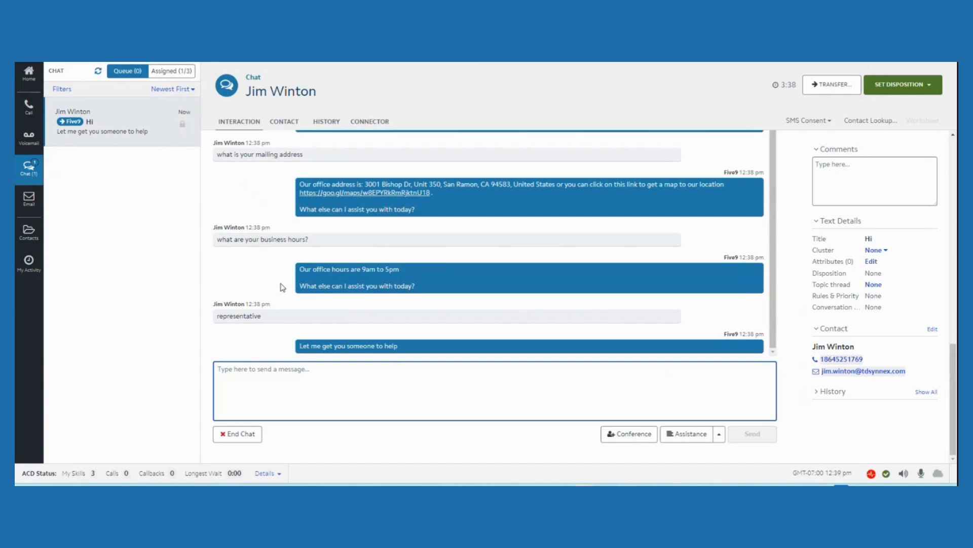
Review the customer's earlier conversation with the assistant and view the canned assistance responses available for the chat
scroll(283, 287, "up", 1)
scroll(283, 288, "down", 1)
scroll(939, 269, "up", 10)
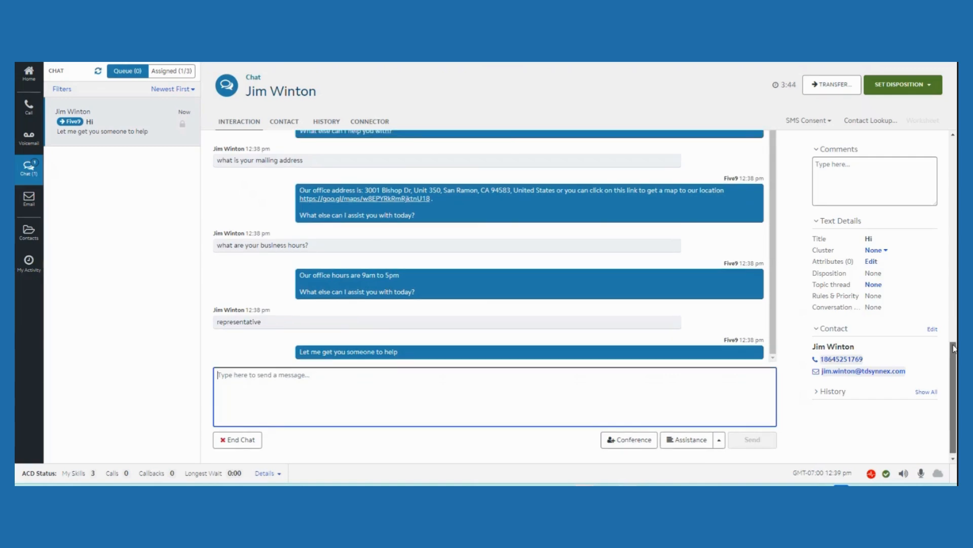
scroll(940, 268, "up", 10)
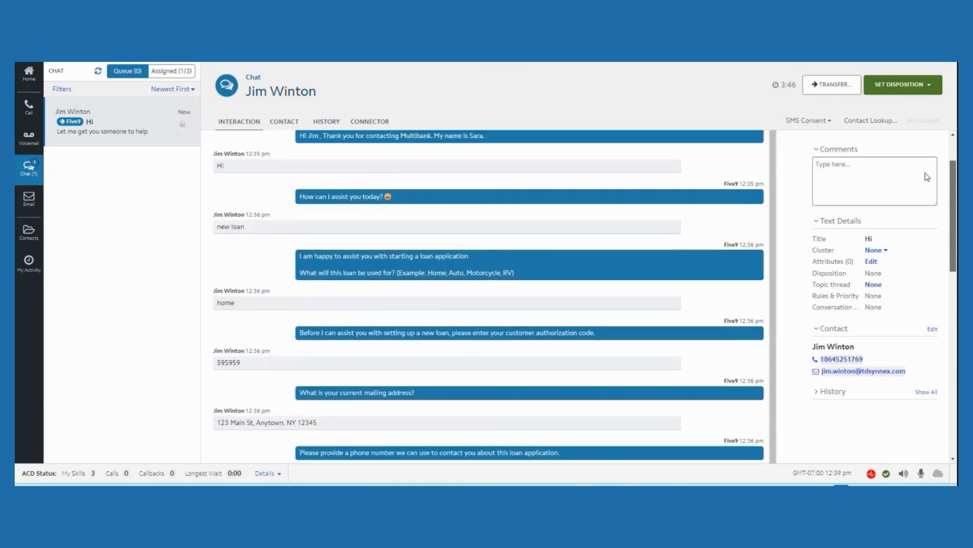
scroll(939, 254, "down", 15)
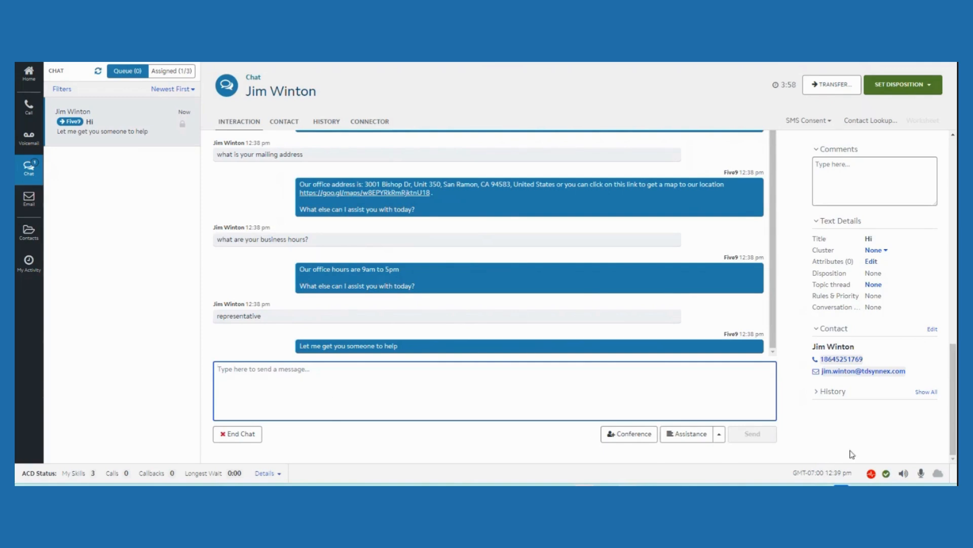
left_click(719, 434)
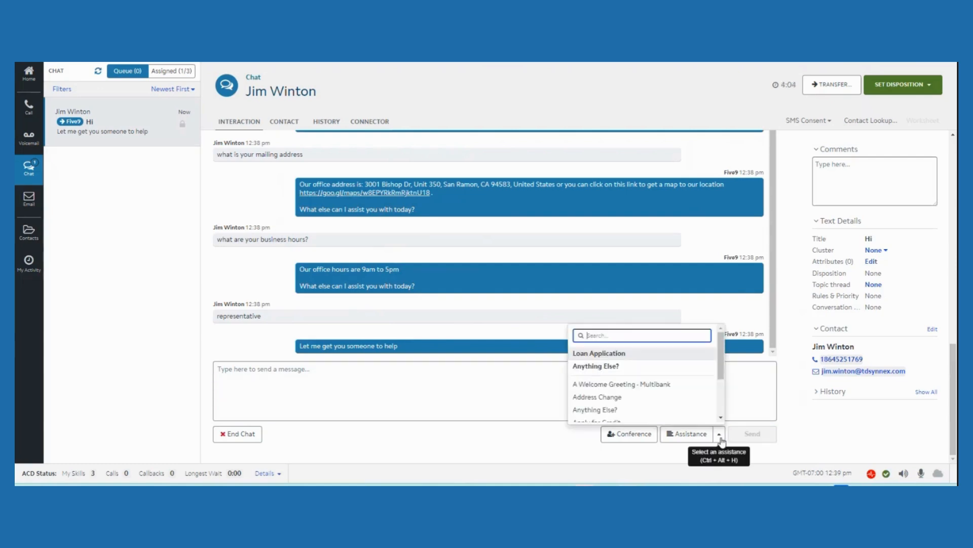
left_click(721, 437)
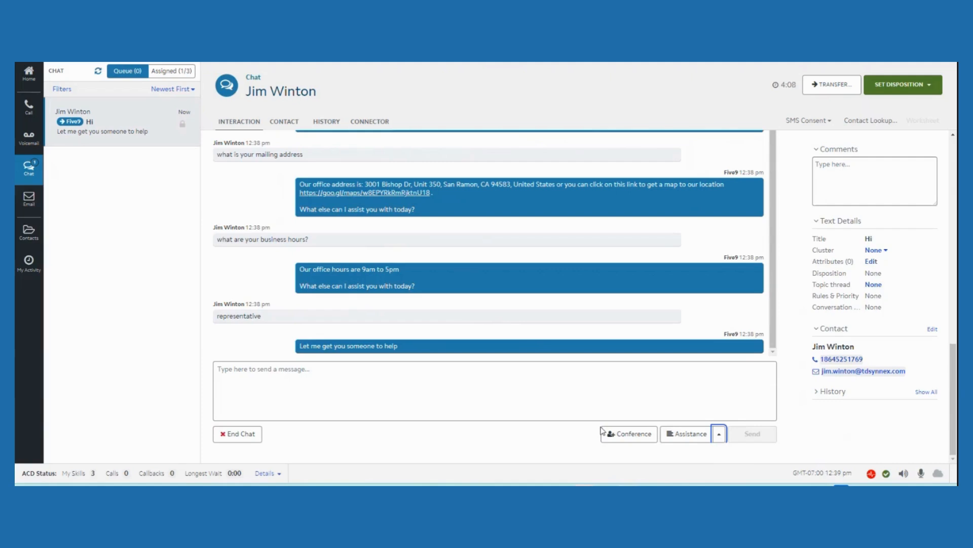
Send the customer the reply "How can we help?" in the active chat
left_click(514, 384)
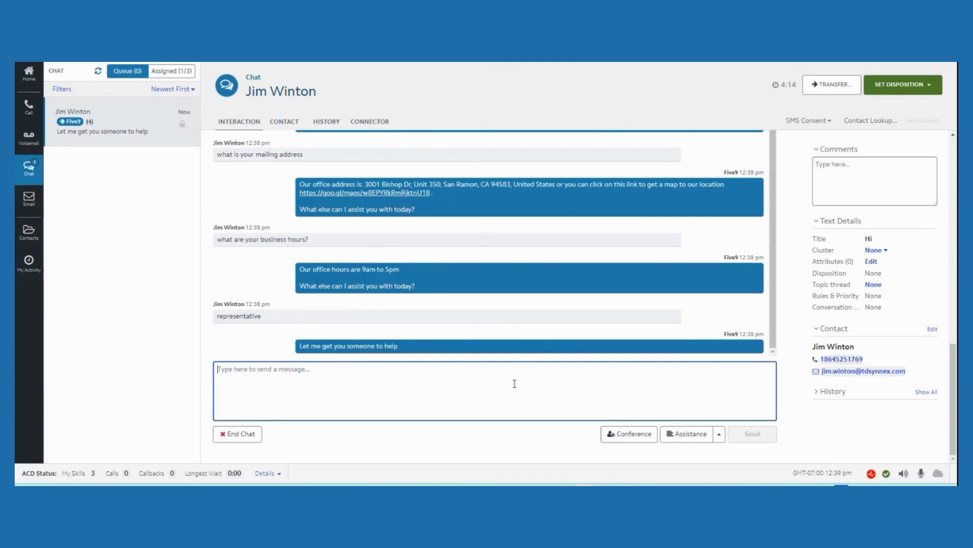
type("H")
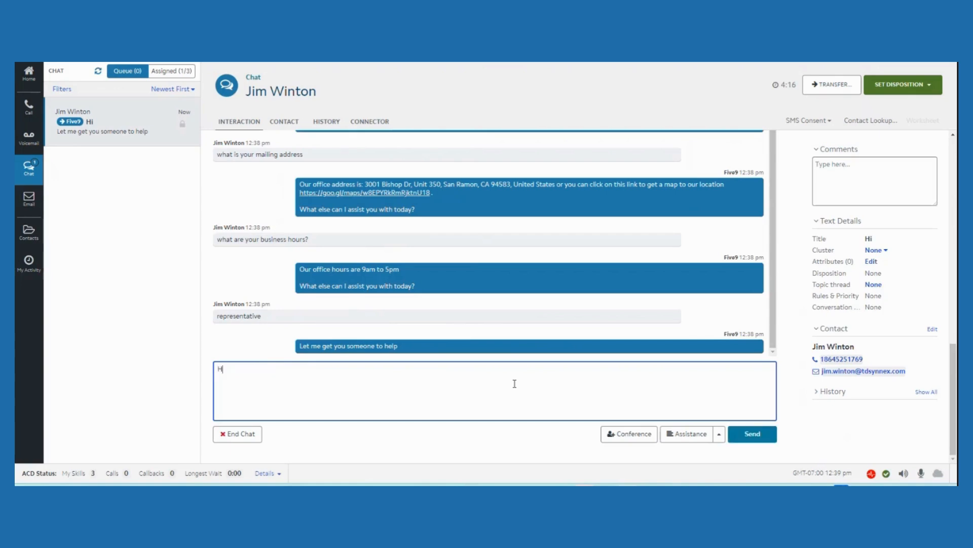
type("ow can we help?")
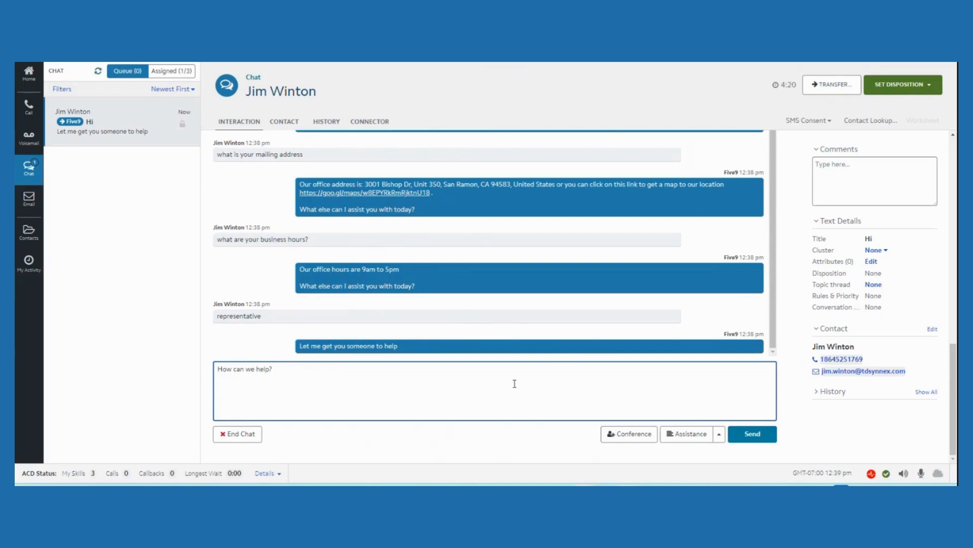
left_click(749, 436)
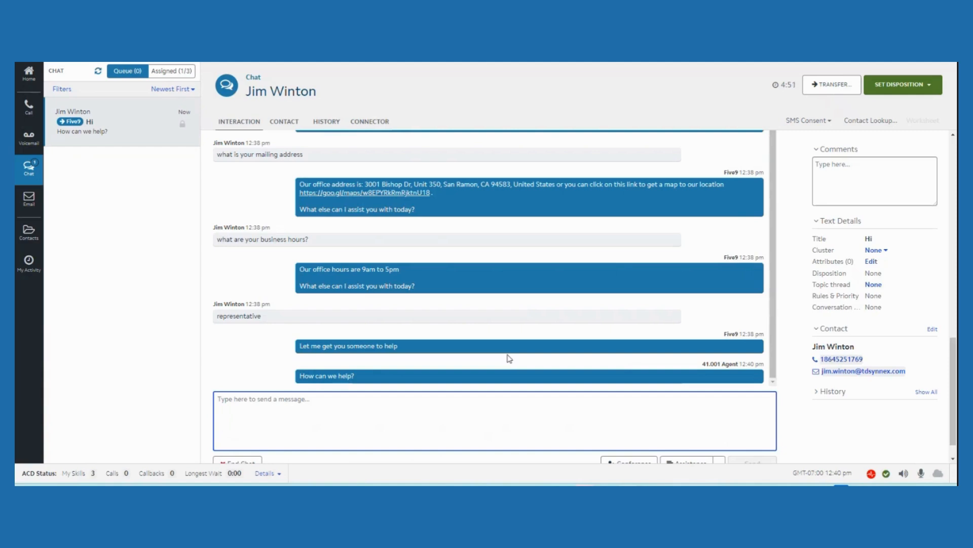
Check the agent's reply in the customer's chat on the banking website and return to the agent desktop
mouse_move(500, 476)
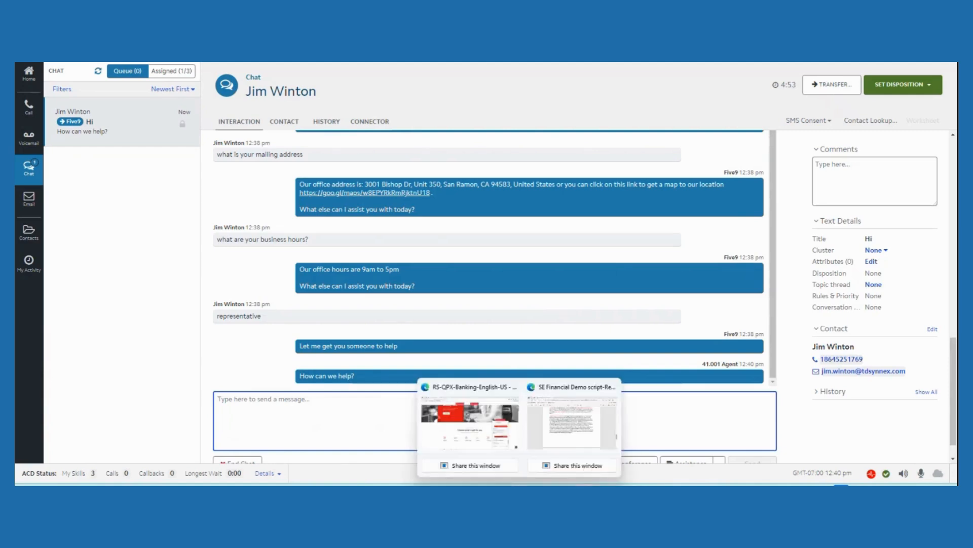
left_click(532, 423)
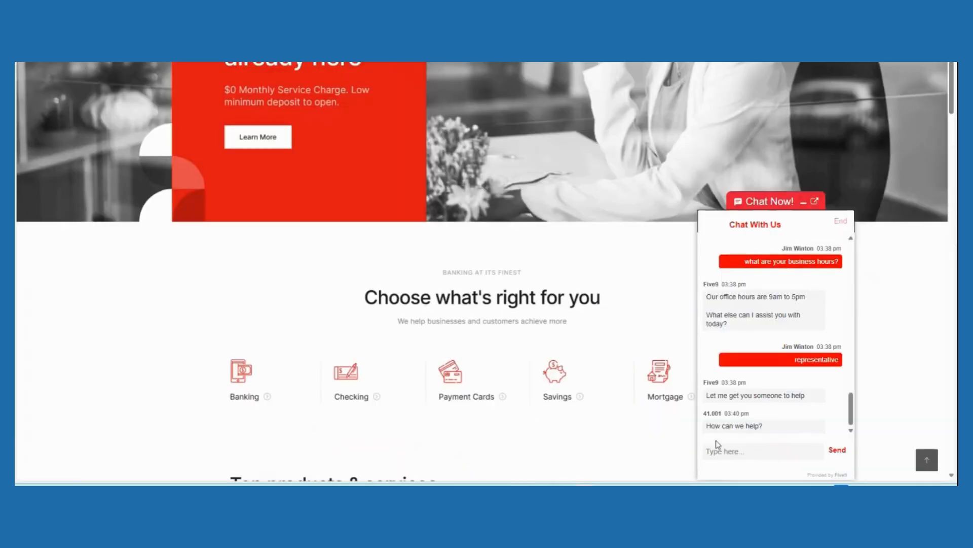
key("alt+Tab")
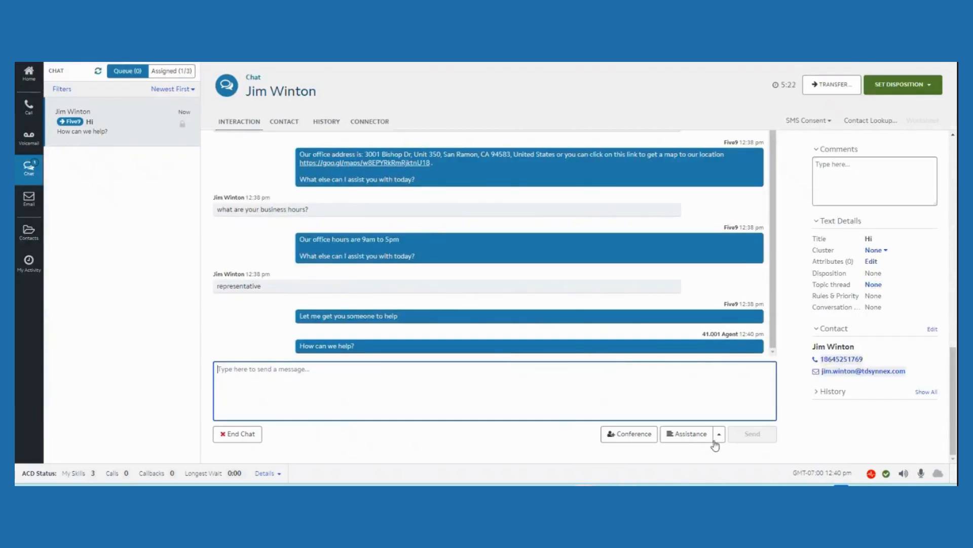
Insert the "Banking - Thank you" canned response into the chat reply and send it to the customer
left_click(718, 436)
scroll(694, 419, "down", 2)
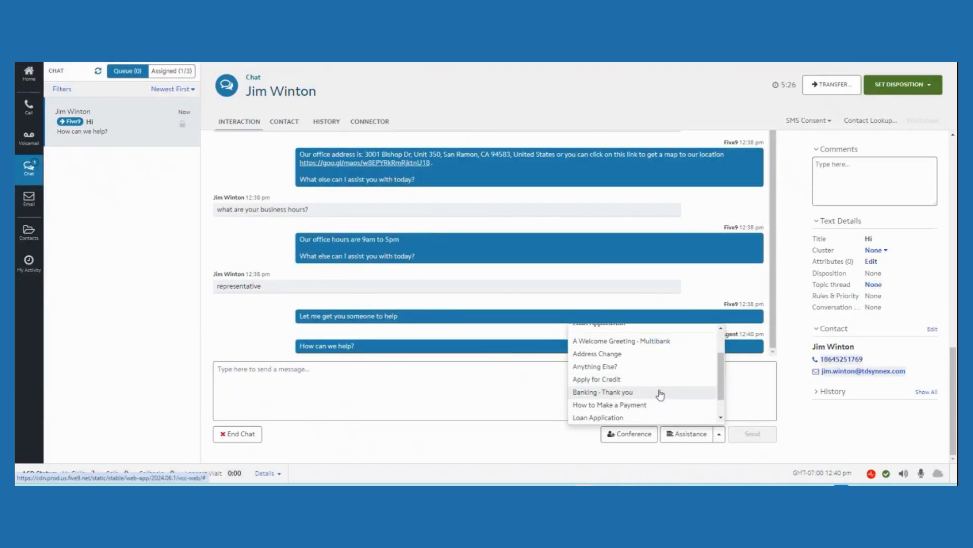
left_click(659, 377)
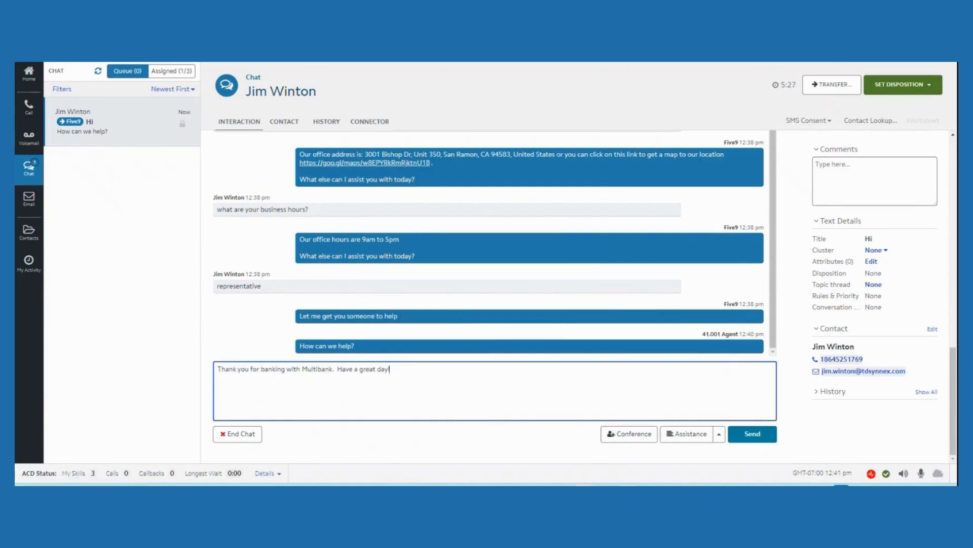
left_click(748, 434)
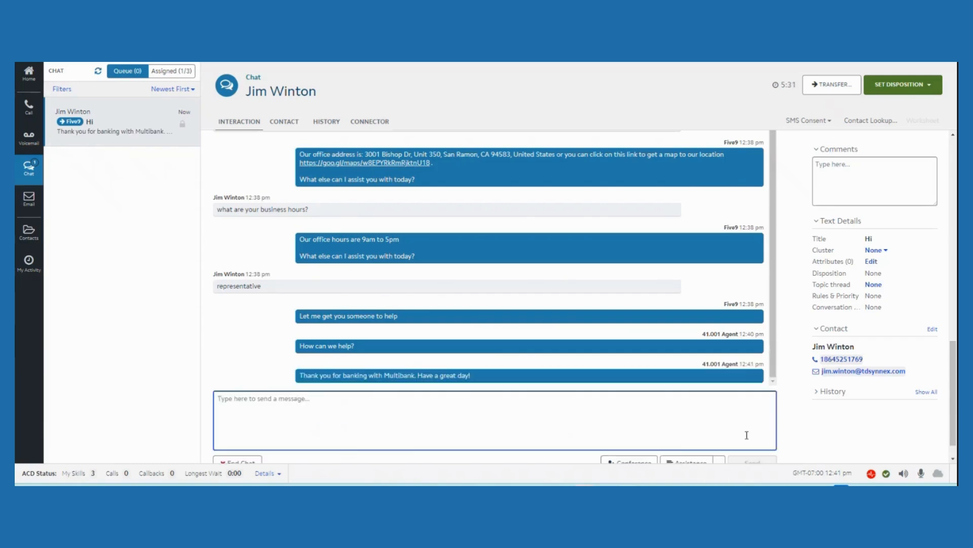
End the customer's chat and set its disposition to First Call Resolution
scroll(569, 391, "down", 1)
left_click(235, 435)
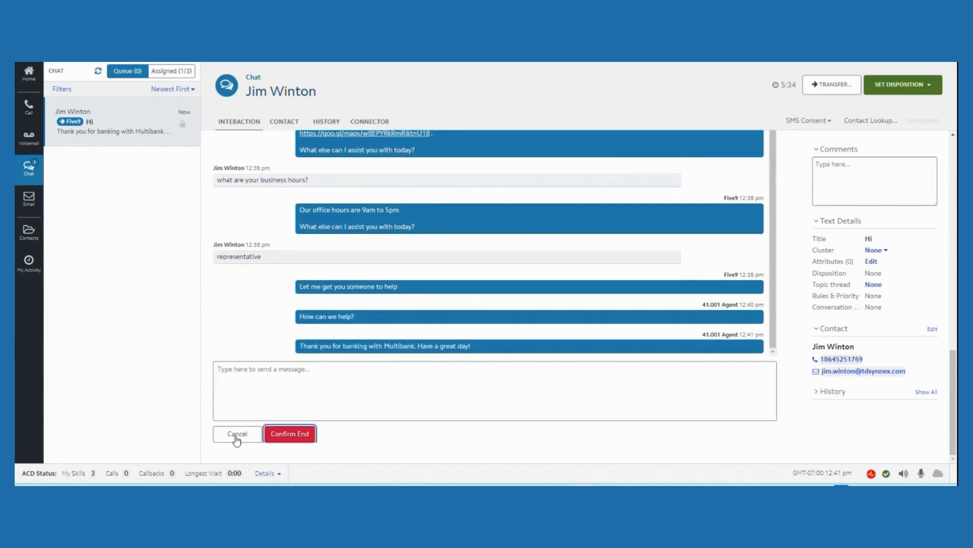
left_click(283, 435)
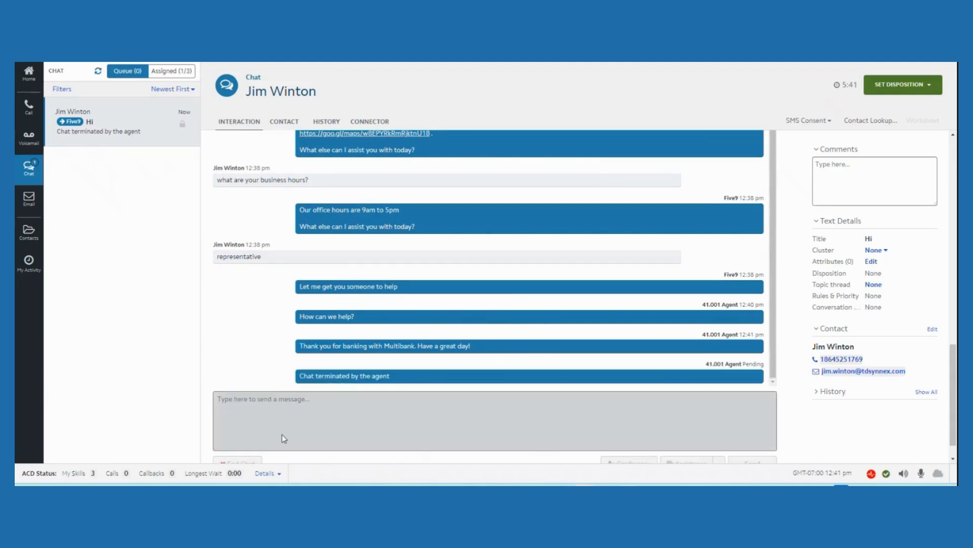
left_click(930, 85)
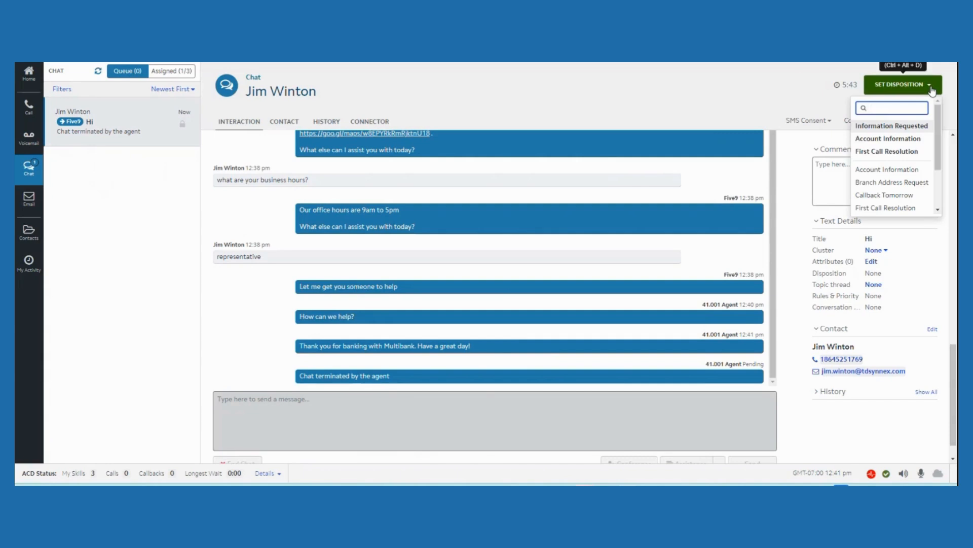
left_click(900, 152)
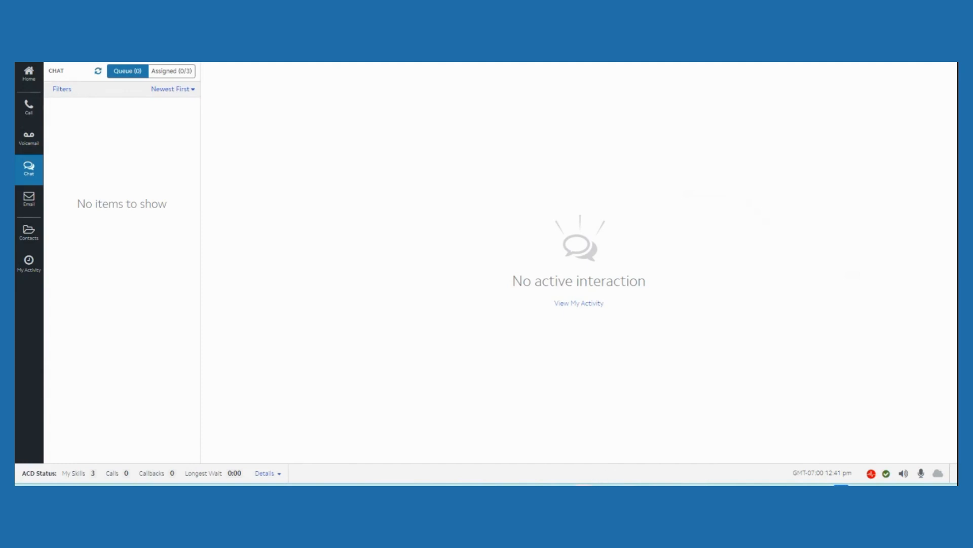
Switch to the banking website and close the ended chat window
mouse_move(627, 485)
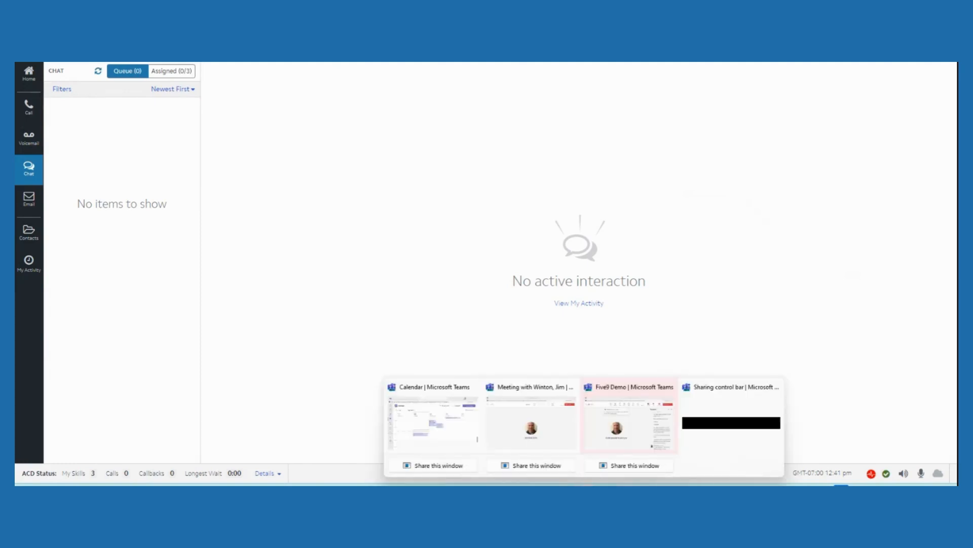
left_click(470, 428)
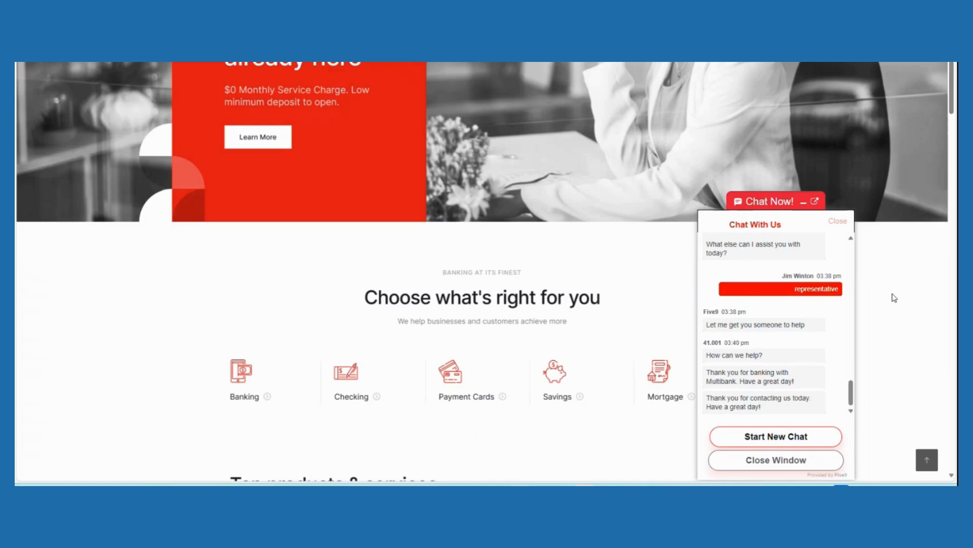
scroll(893, 296, "down", 2)
left_click(794, 463)
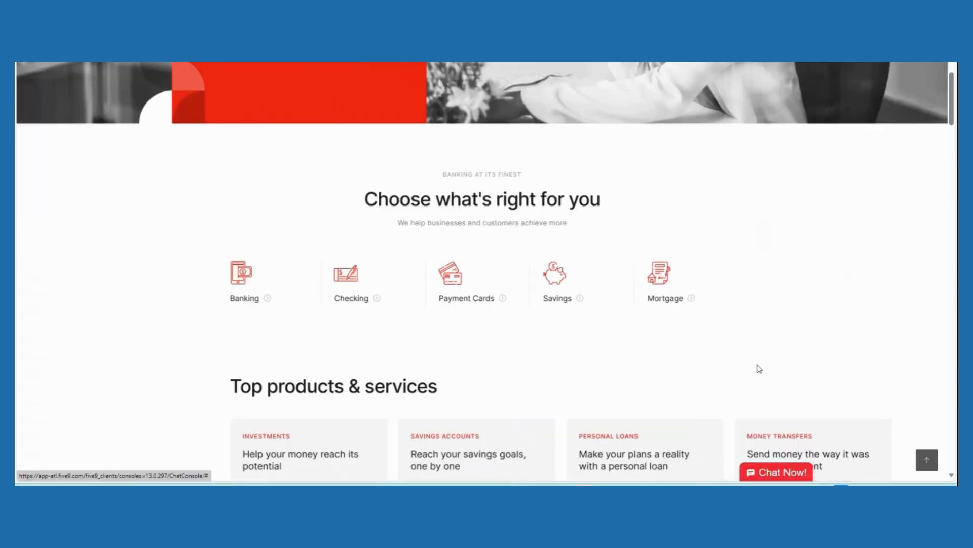
Return to the agent desktop and start a new SMS addressed to the customer's phone number
scroll(756, 366, "up", 4)
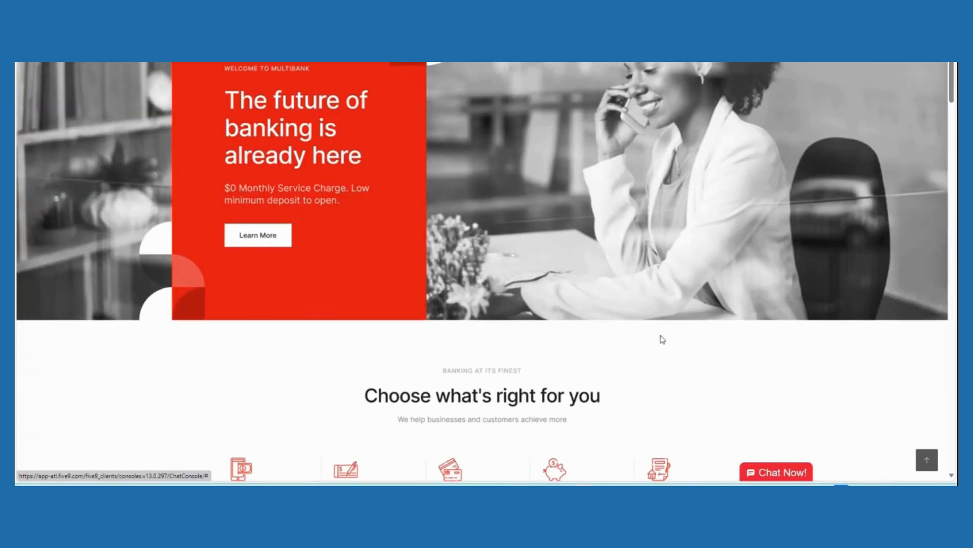
mouse_move(536, 482)
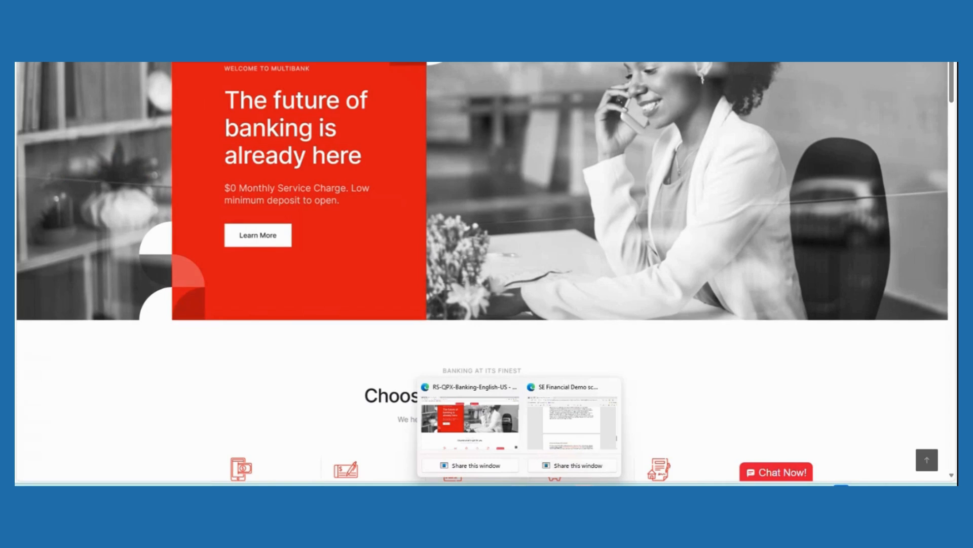
left_click(542, 484)
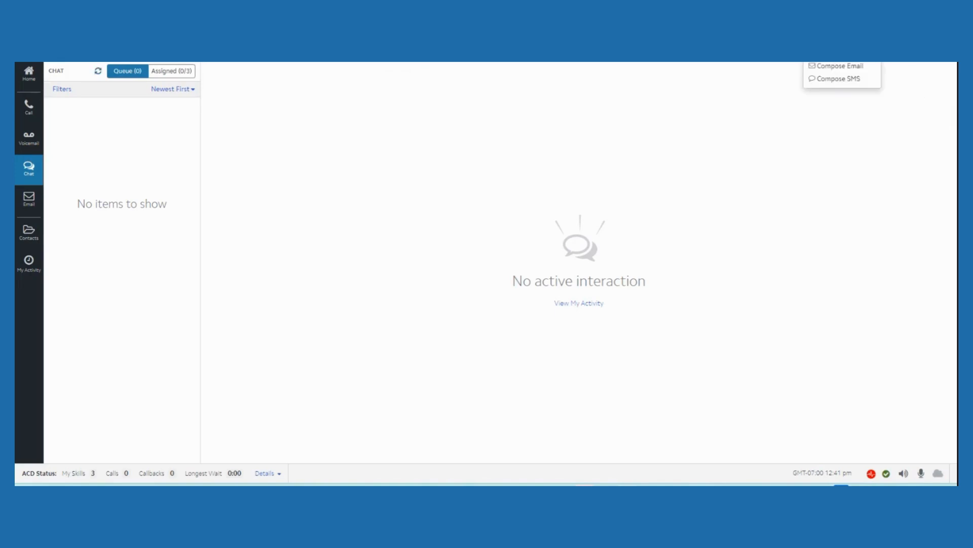
left_click(855, 81)
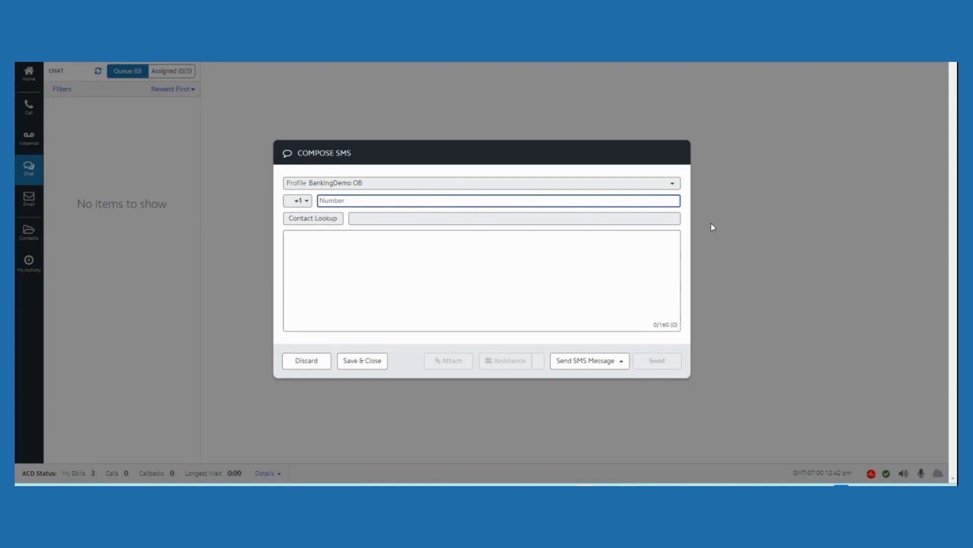
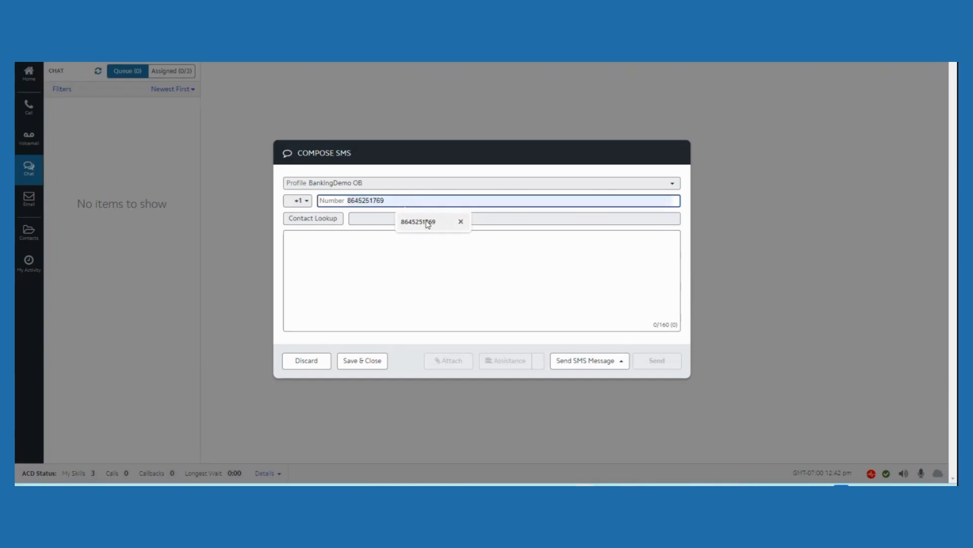
left_click(428, 223)
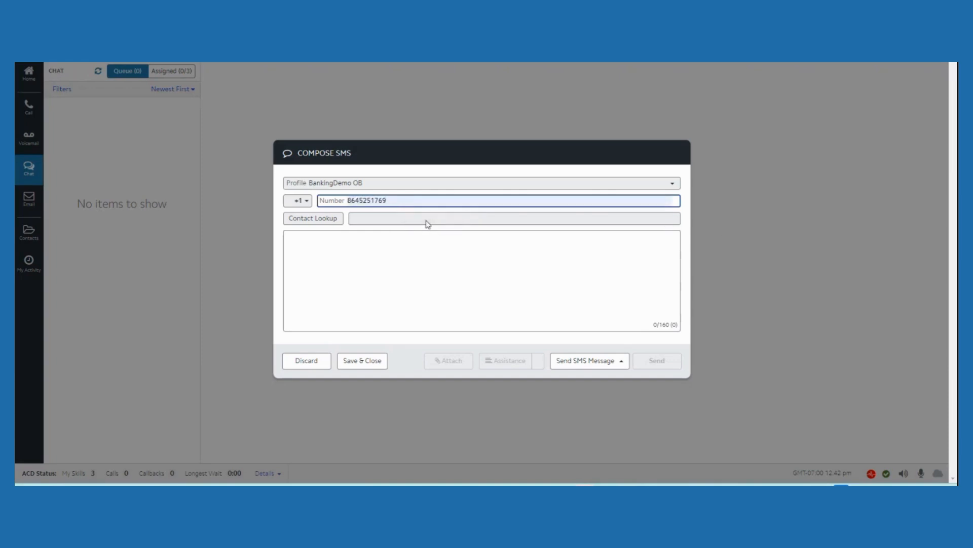
left_click(334, 242)
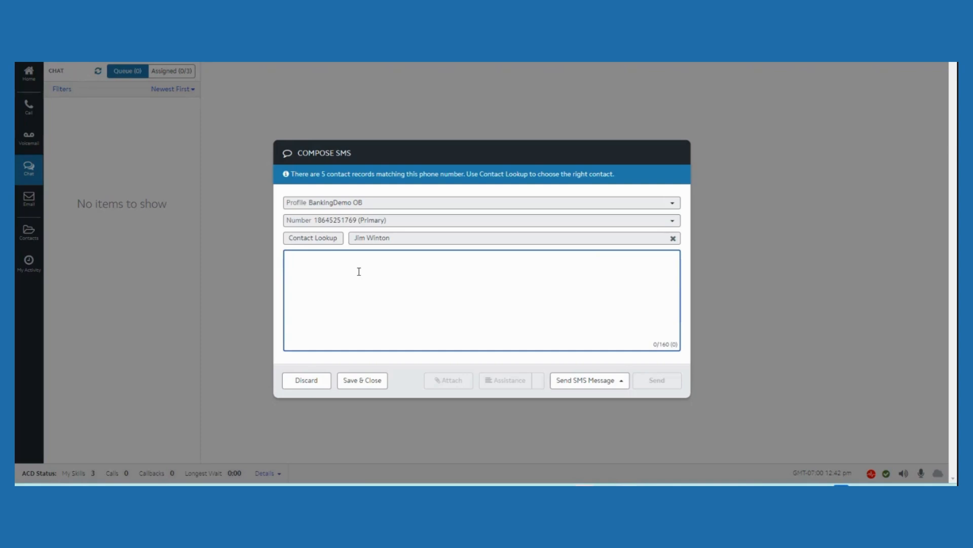
Write "Good morning..." as the SMS text, set its disposition to Case Closed and send it
type("Good morning...")
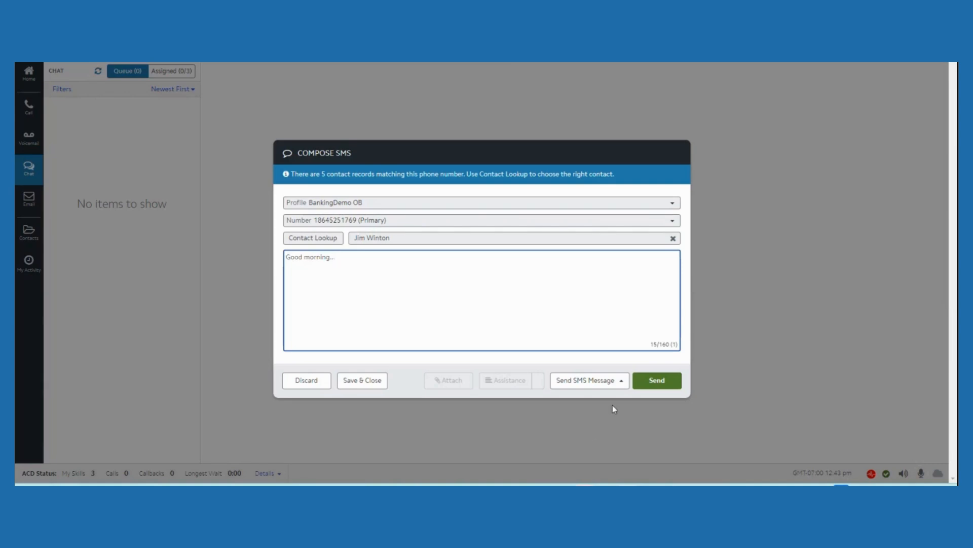
left_click(622, 384)
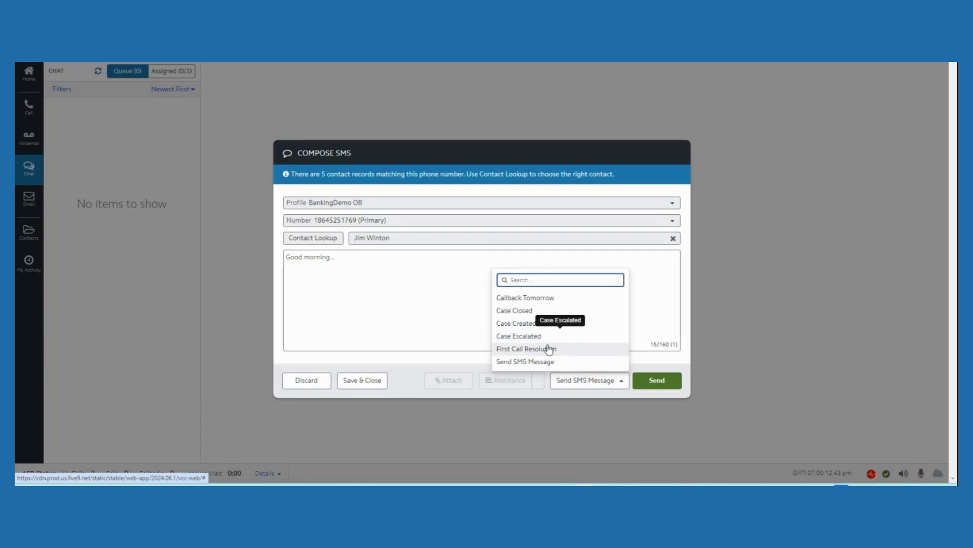
left_click(530, 311)
left_click(659, 381)
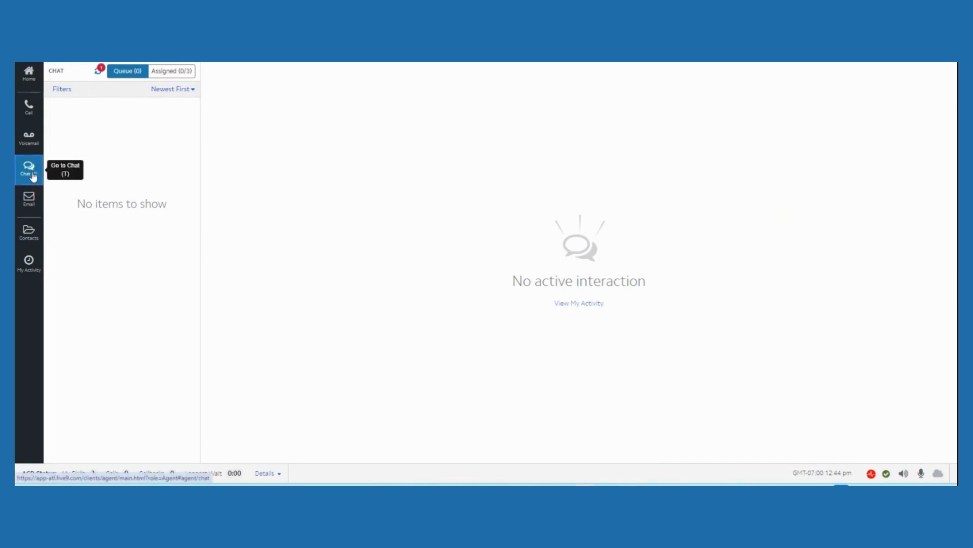
Refresh the chat queue and accept the customer's incoming "Quick question." SMS
left_click(98, 72)
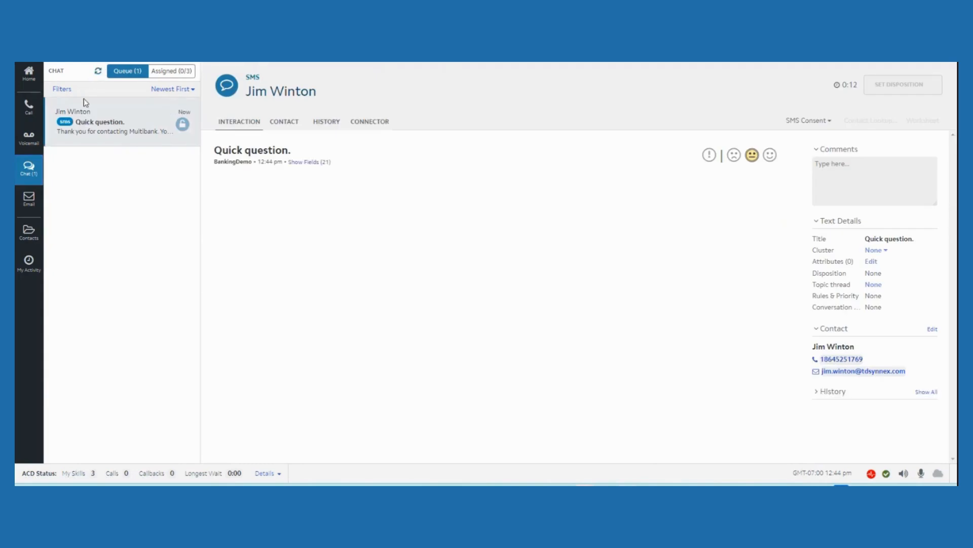
left_click(183, 125)
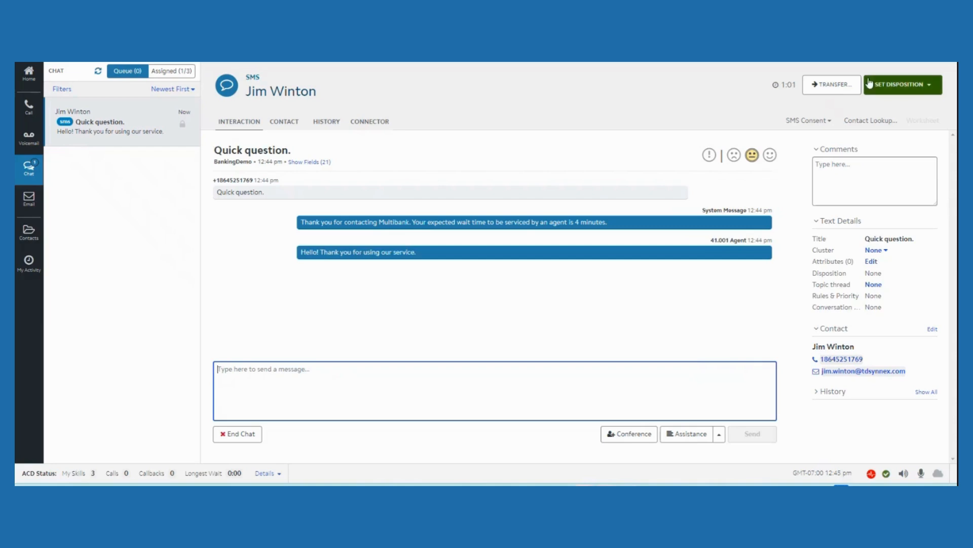
Start a new outbound email and enter the customer's email address as the recipient
left_click(869, 47)
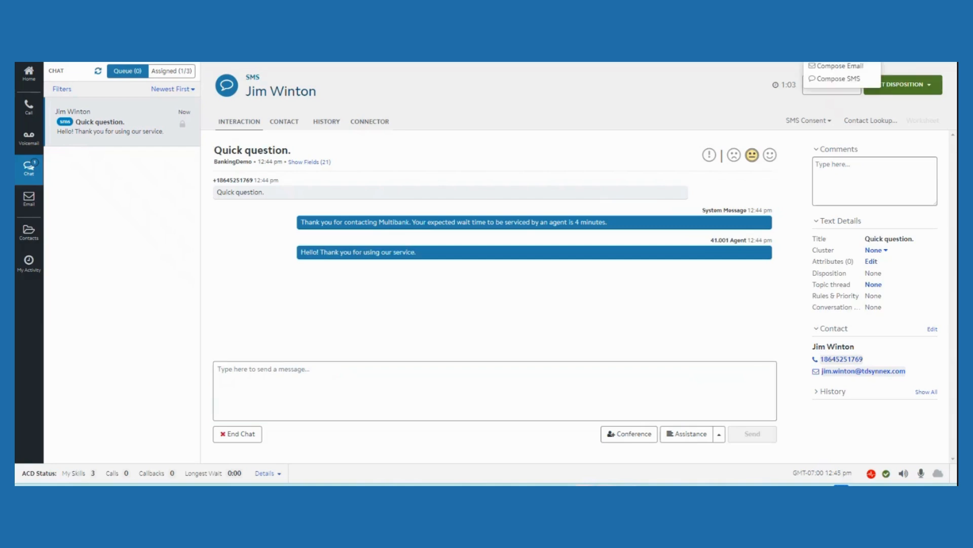
left_click(854, 70)
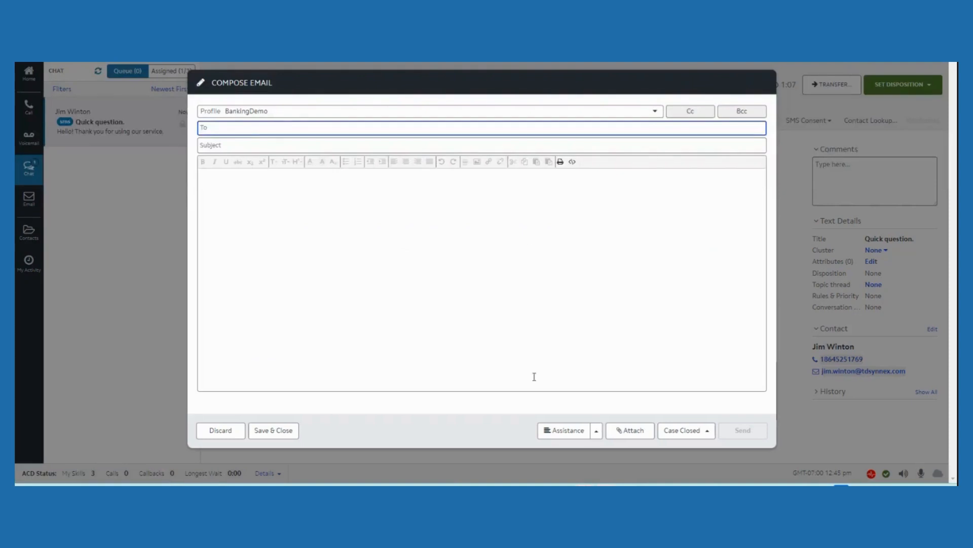
left_click(239, 127)
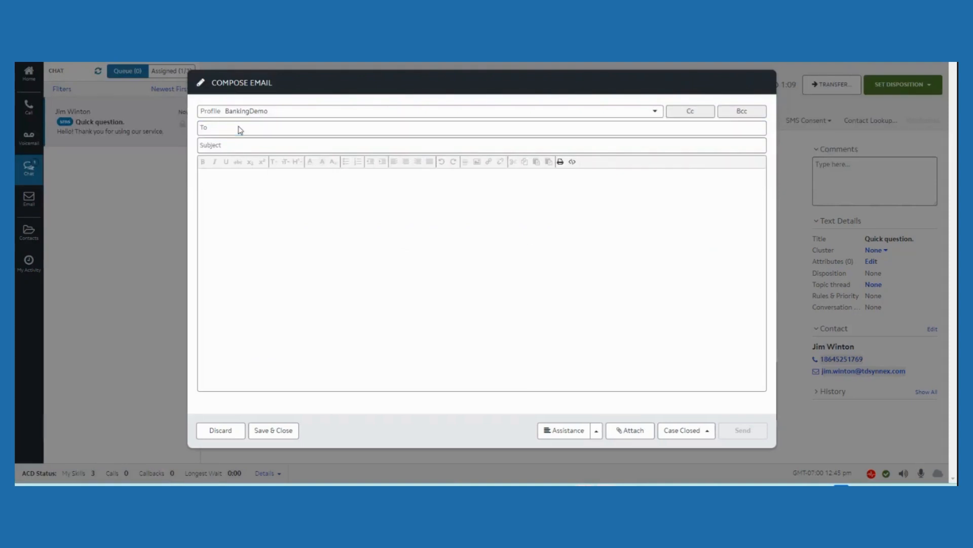
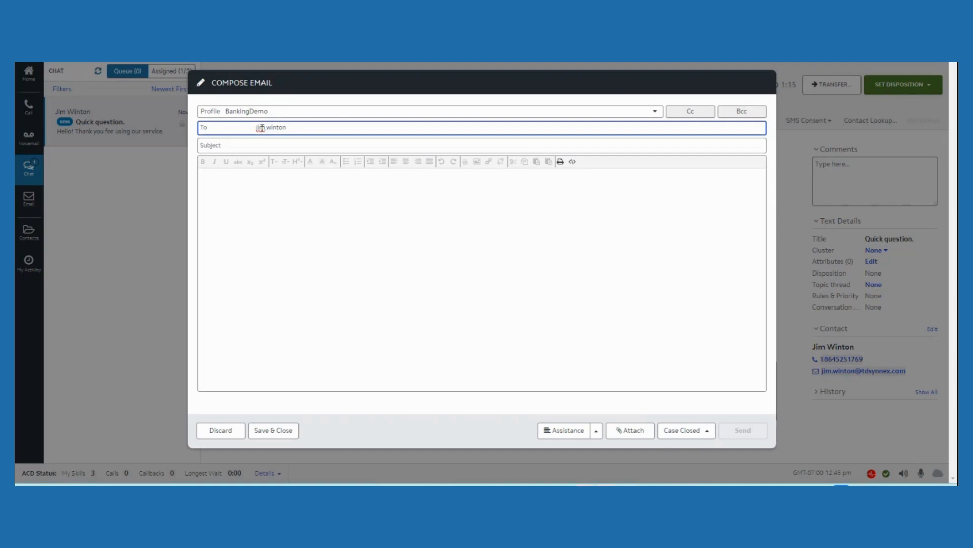
Enter "Demo email" as the email's subject and "Test message..." as its body
left_click(255, 144)
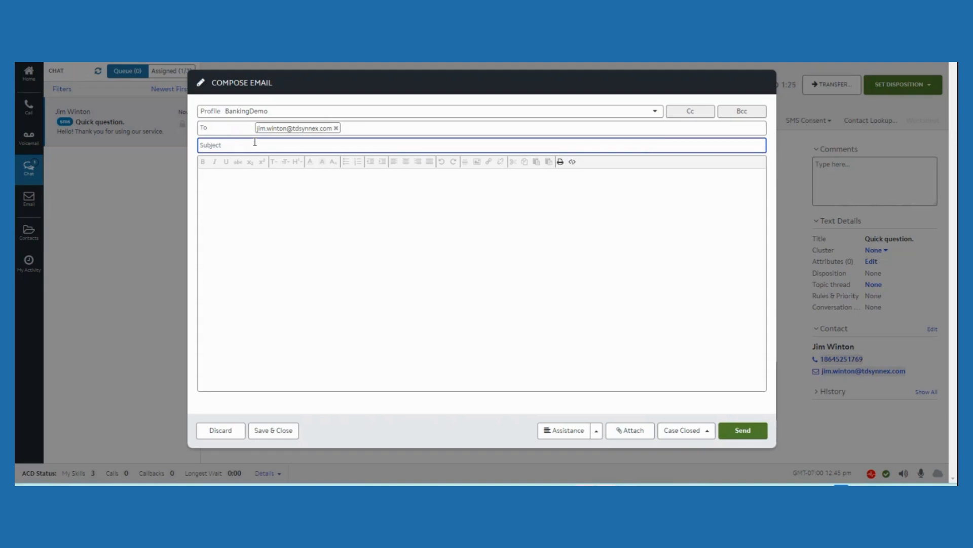
type("Demo email")
left_click(246, 185)
type("Test message...")
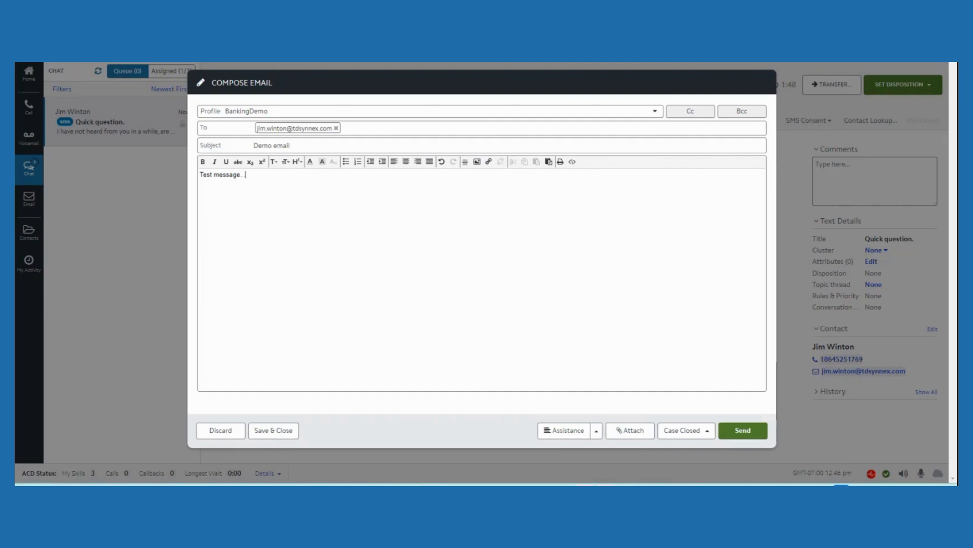
Look at the available canned responses and the attachment file browser for the email without adding anything
left_click(597, 432)
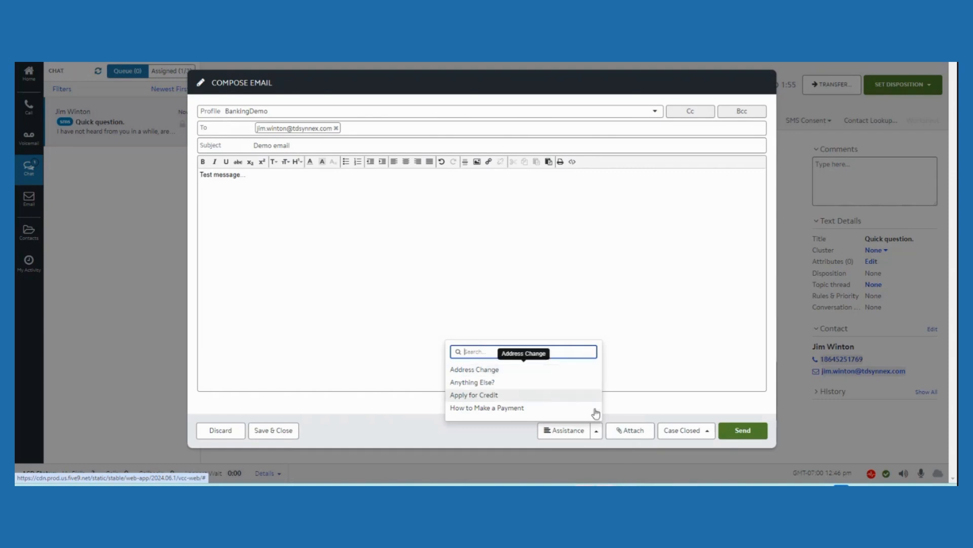
left_click(634, 432)
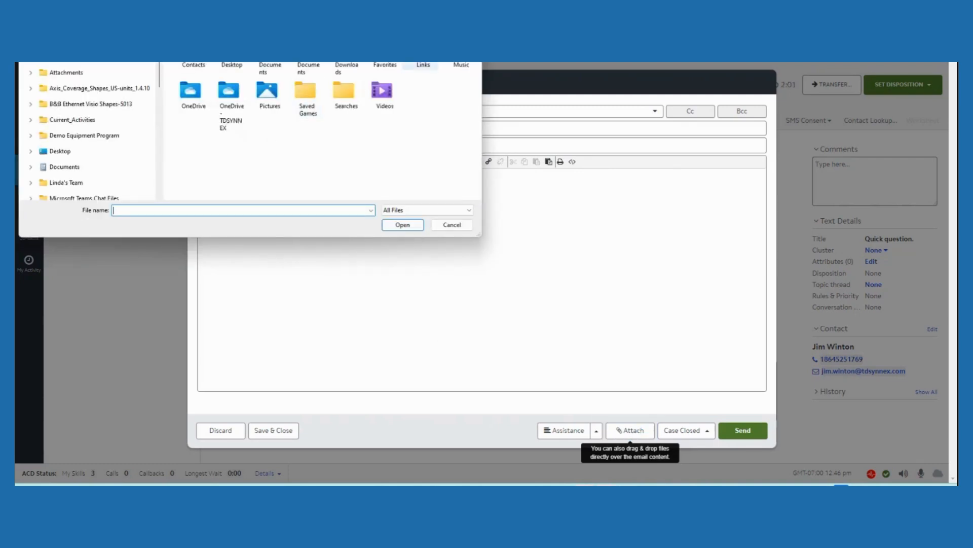
left_click(453, 226)
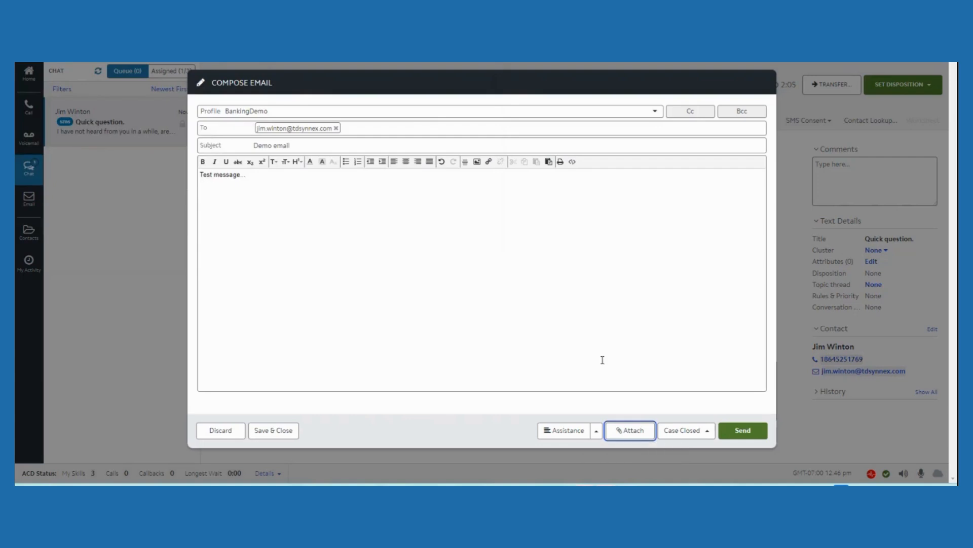
Set the email's disposition to Callback Tomorrow and send it
left_click(708, 431)
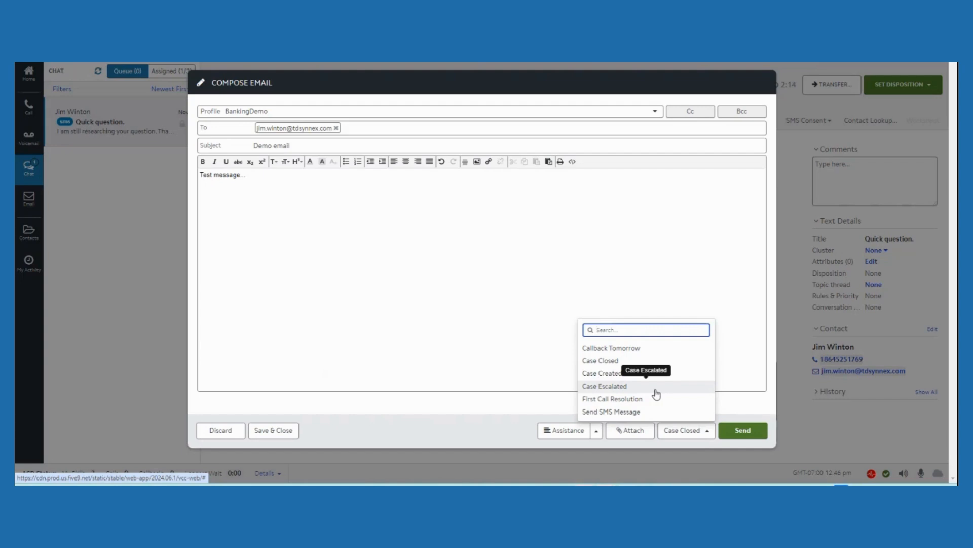
left_click(614, 349)
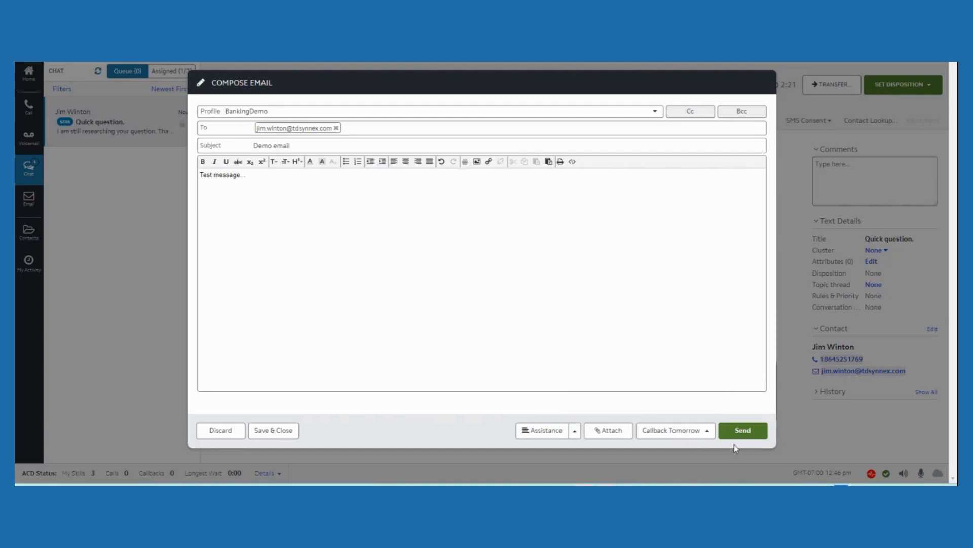
left_click(753, 431)
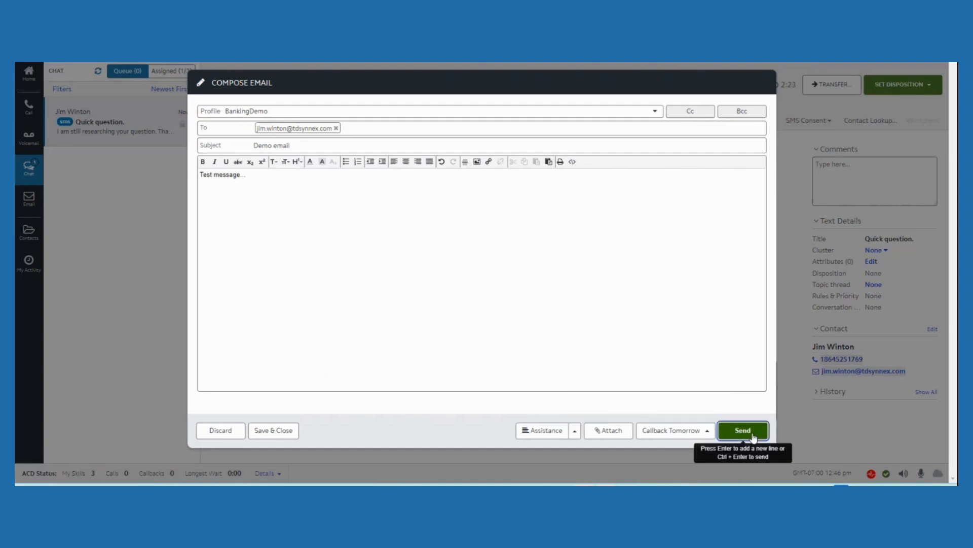